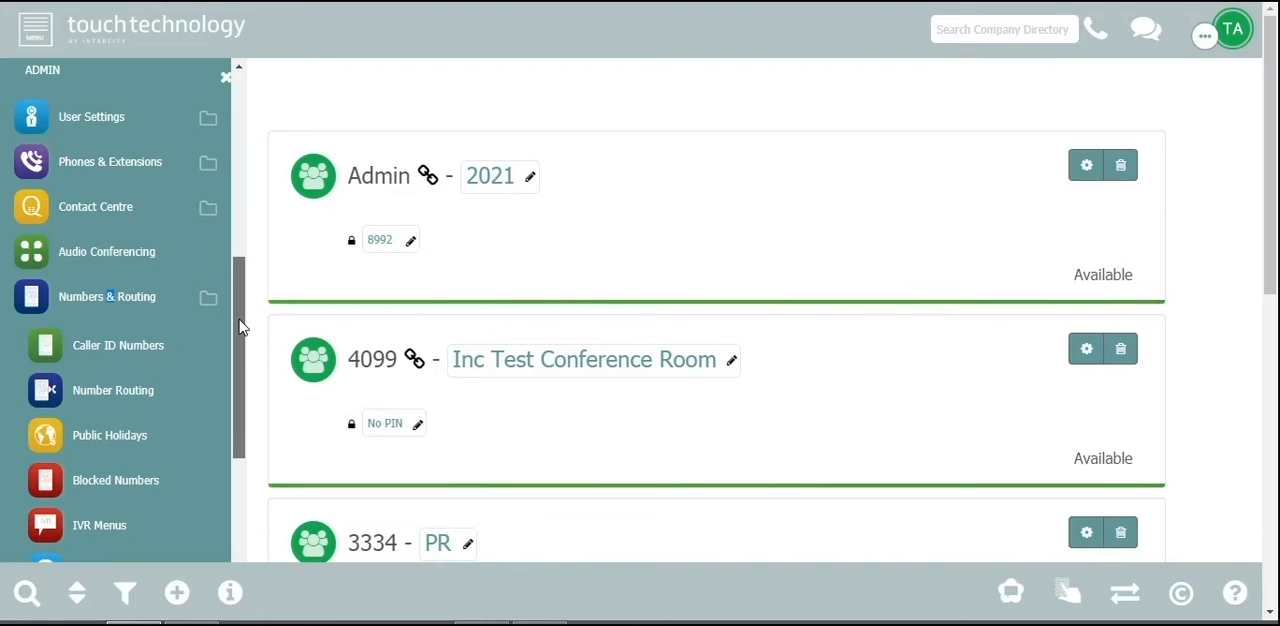
- Open the Caller ID Numbers page and view its blank form for adding an entry, leaving it without saving
{"action": "left_click_drag", "start_coordinate": [240, 327], "coordinate": [238, 368]}
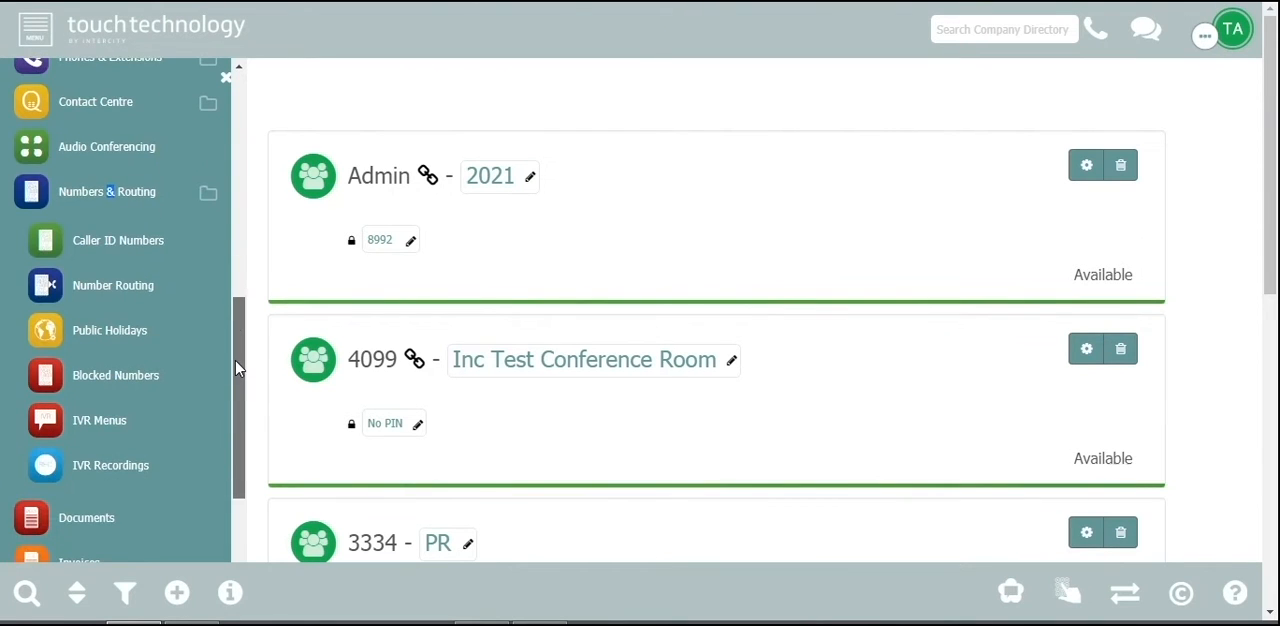
{"action": "left_click", "coordinate": [120, 230]}
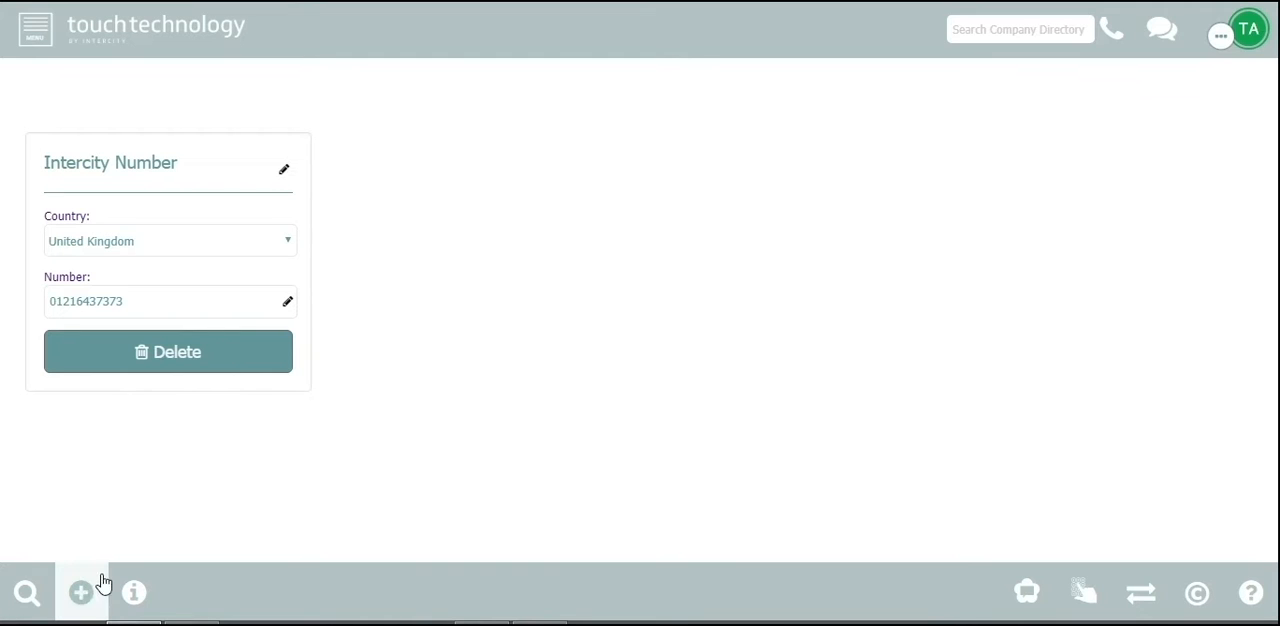
{"action": "left_click", "coordinate": [84, 604]}
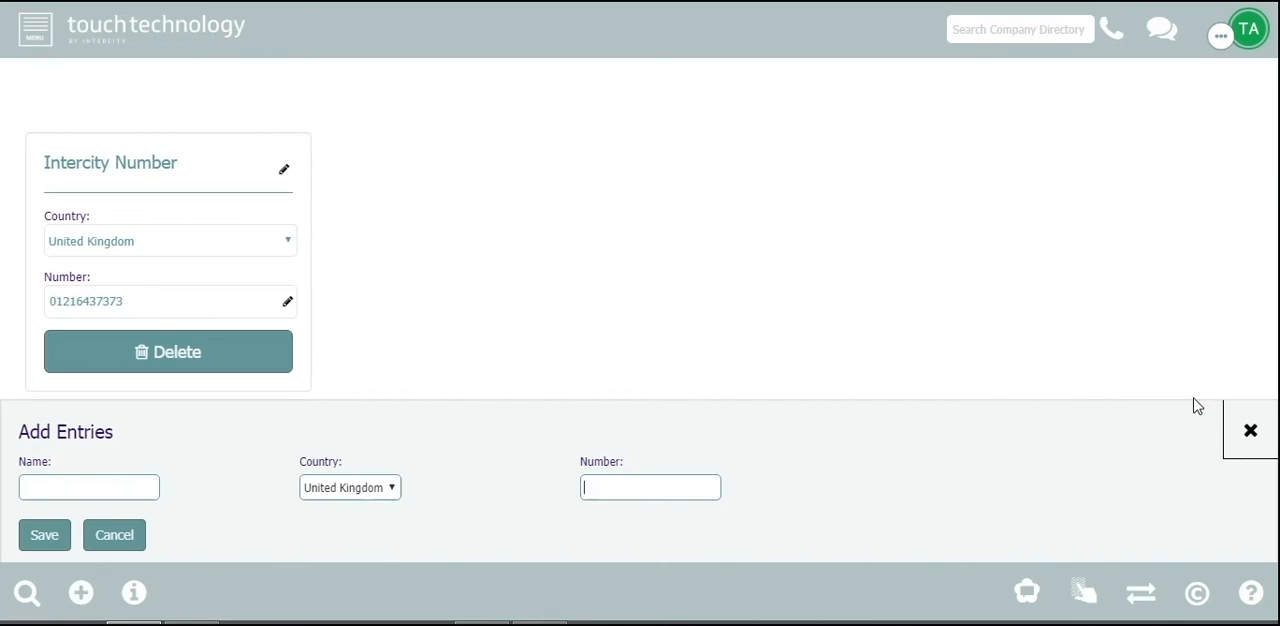
{"action": "left_click", "coordinate": [1250, 432]}
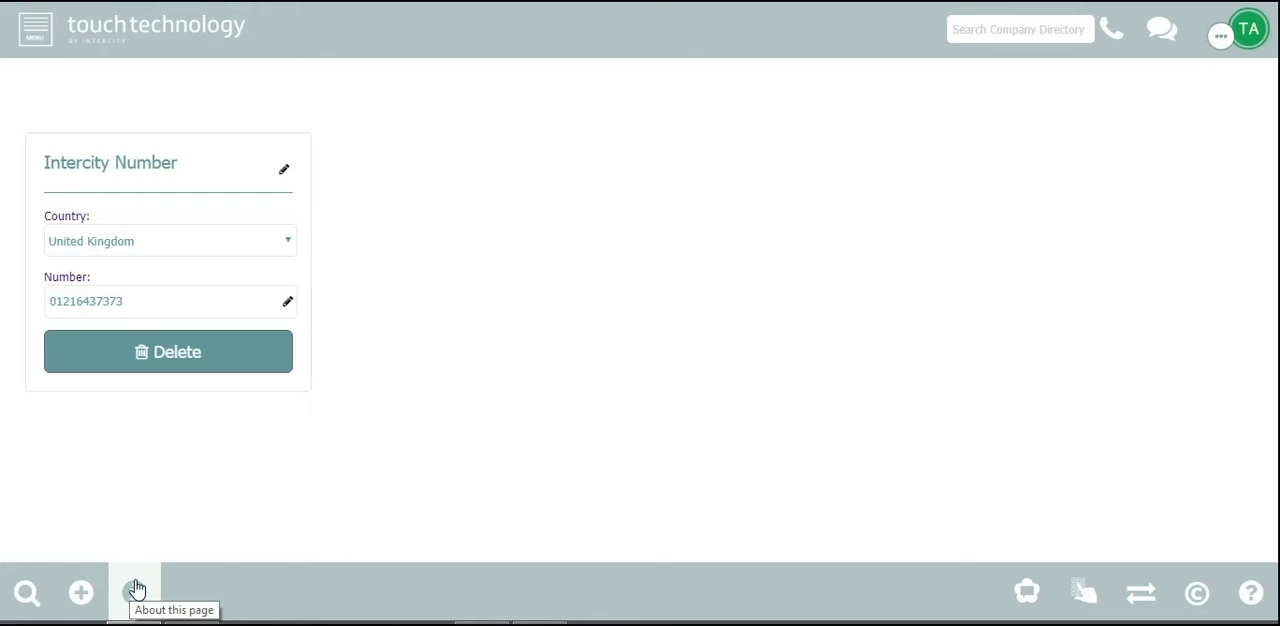
- Open the Number Routing page and expand the routing details of the number routed to Training Cloudphone
{"action": "left_click", "coordinate": [47, 33]}
{"action": "left_click", "coordinate": [93, 381]}
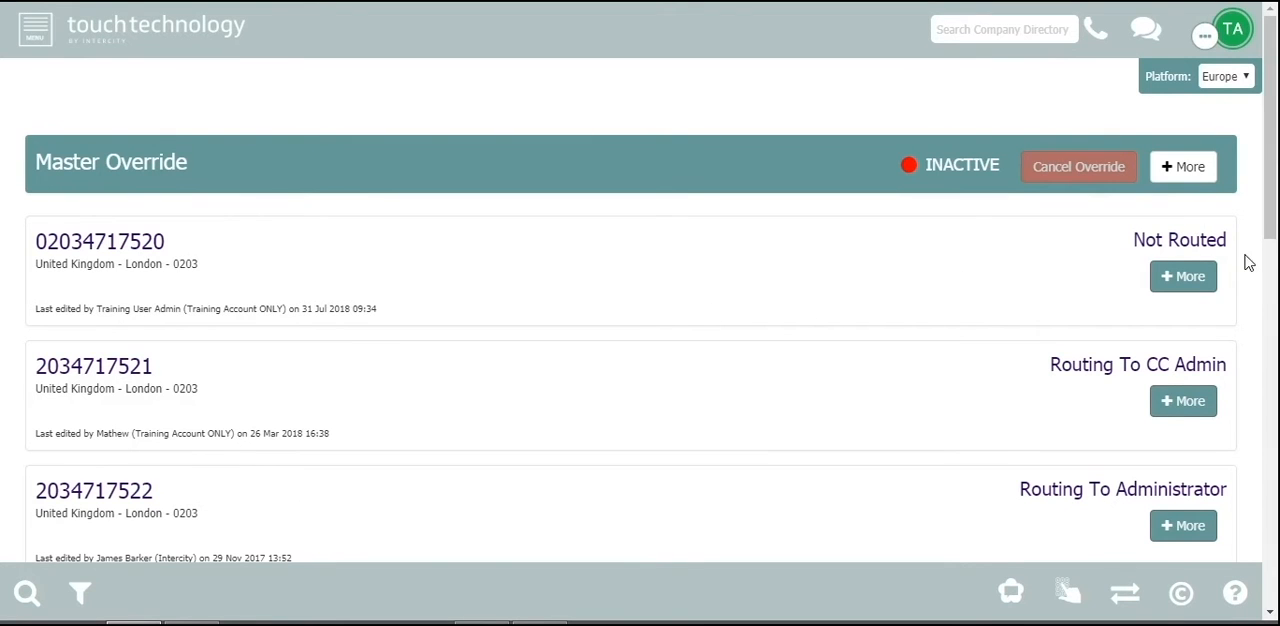
{"action": "left_click_drag", "start_coordinate": [1272, 163], "coordinate": [1260, 318]}
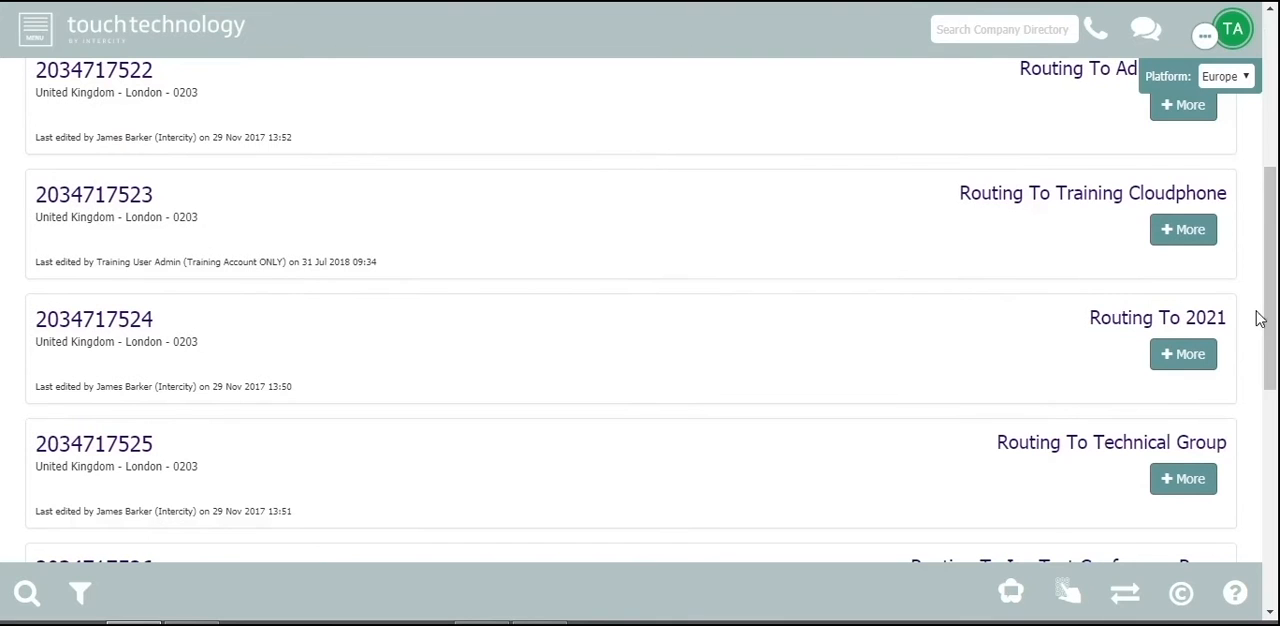
{"action": "left_click", "coordinate": [1192, 232]}
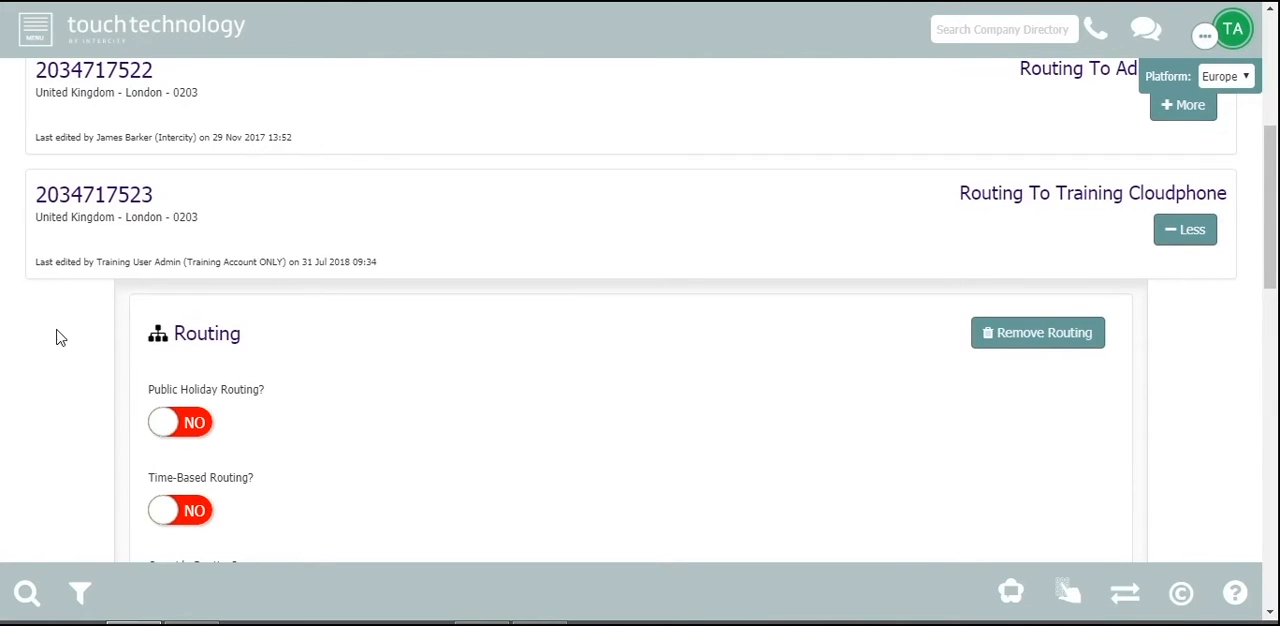
{"action": "scroll", "coordinate": [60, 338], "scroll_direction": "down", "scroll_amount": 2}
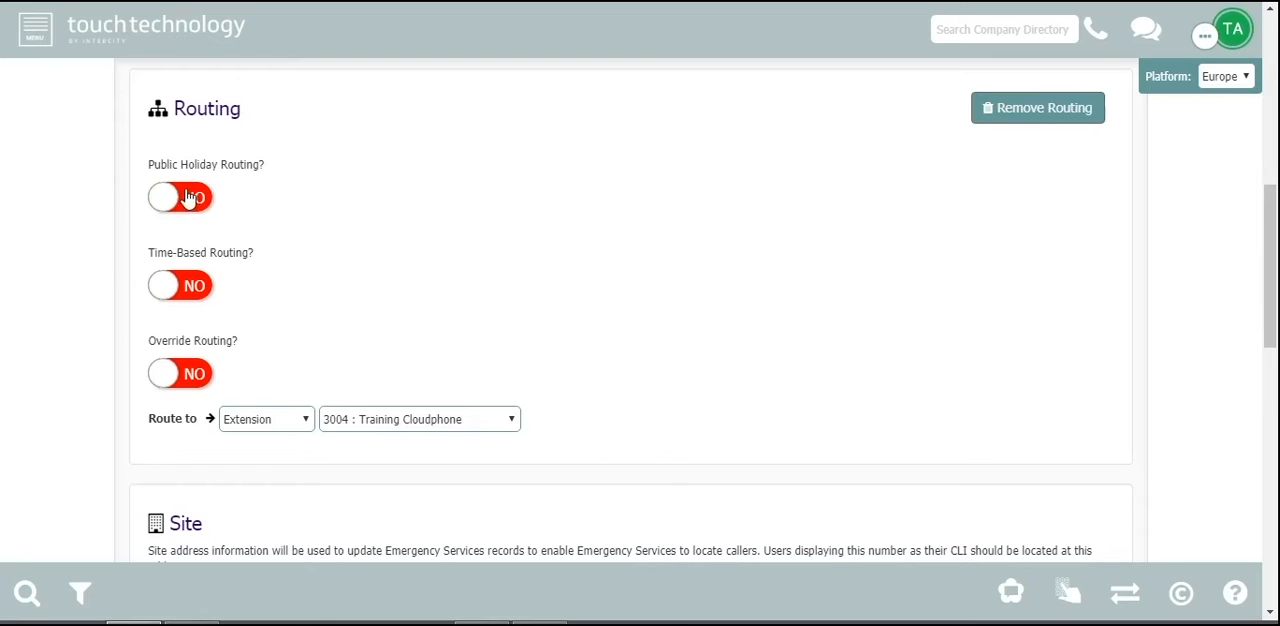
- Enable public holiday routing for Bank Holidays - Northern Ireland to Voice Mail 3004 : Training Cloudphone, and disable it again
{"action": "left_click", "coordinate": [189, 198]}
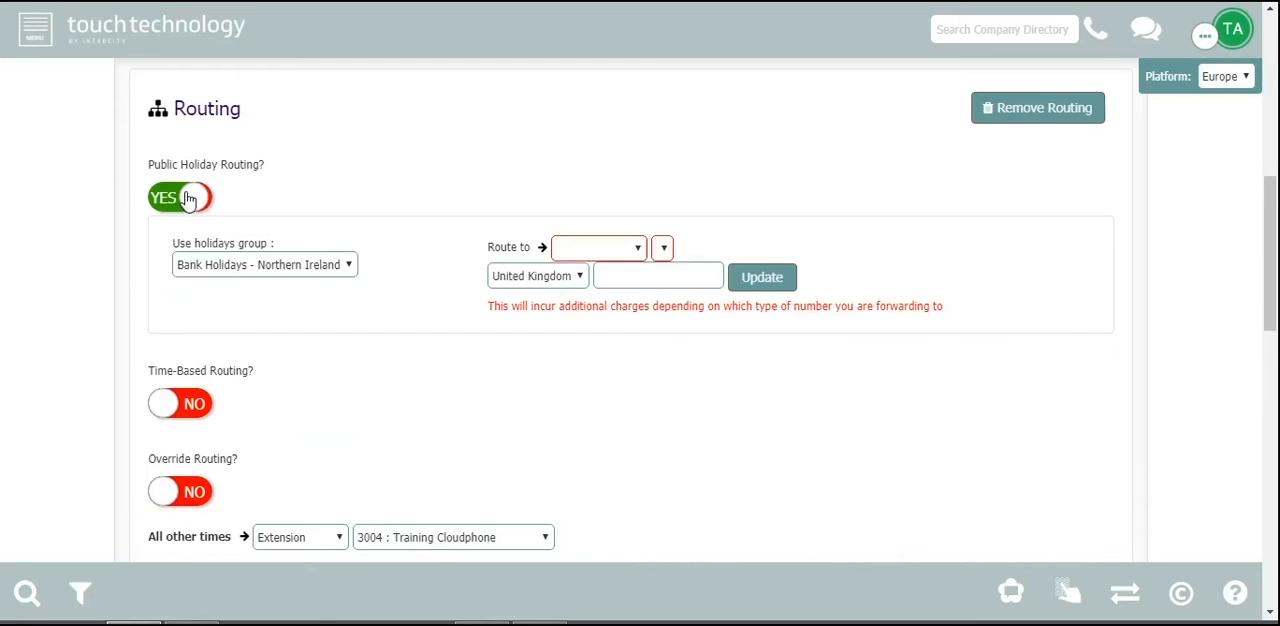
{"action": "left_click", "coordinate": [331, 269]}
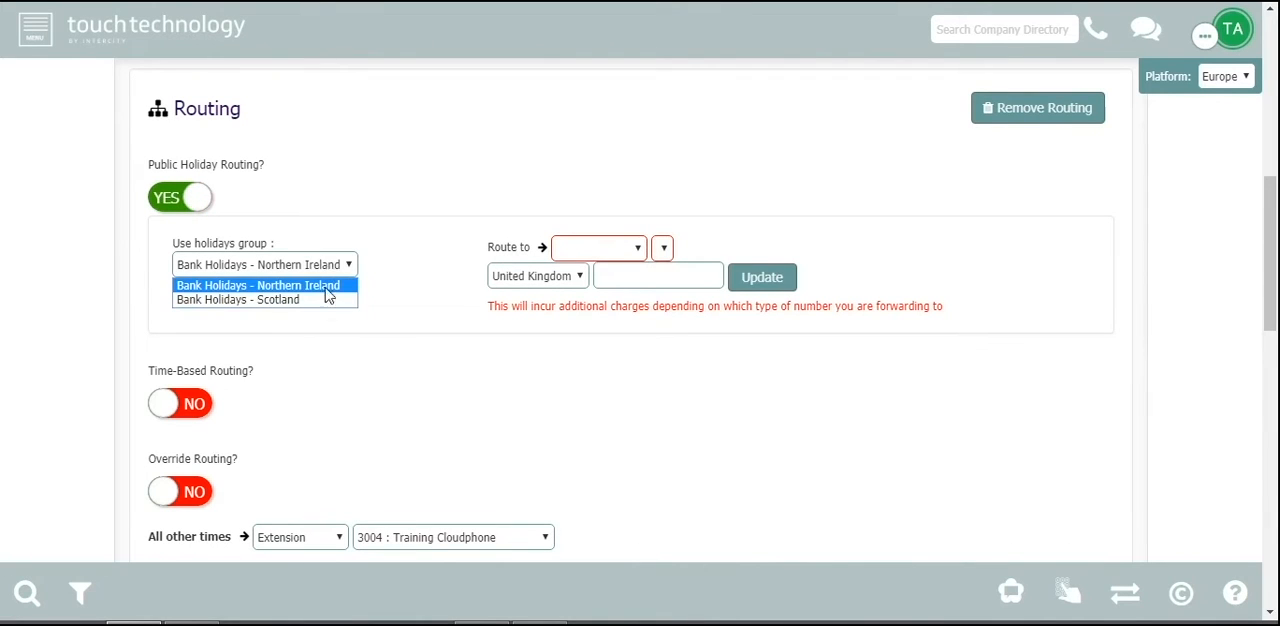
{"action": "left_click", "coordinate": [331, 264]}
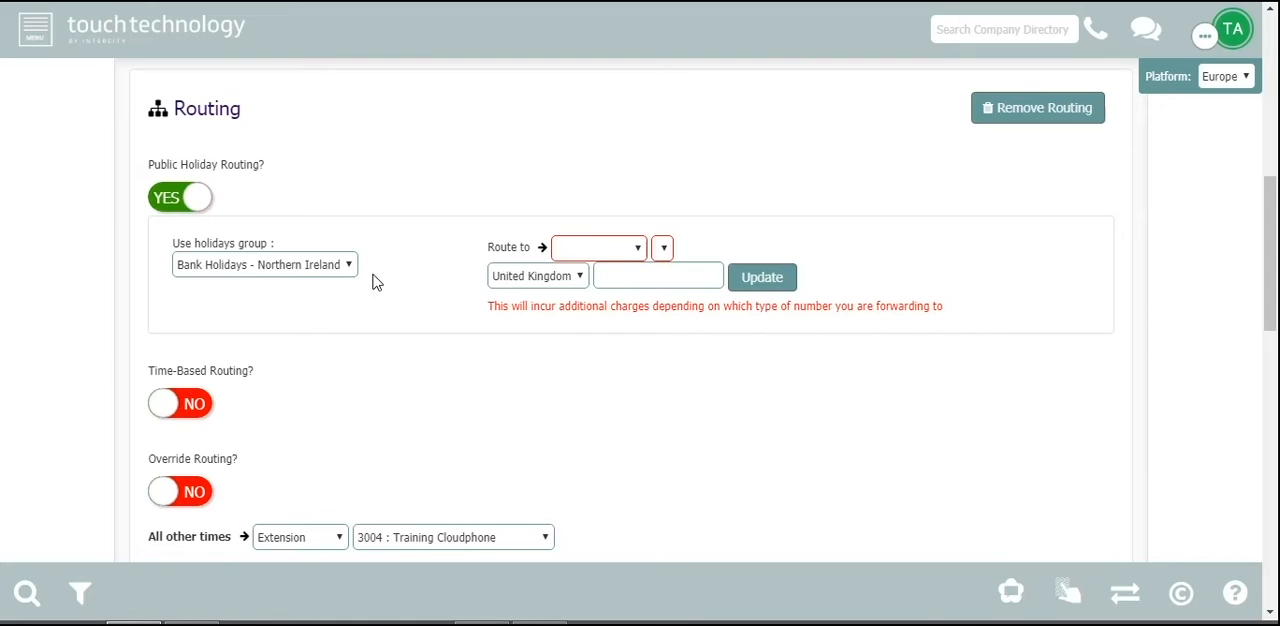
{"action": "left_click", "coordinate": [592, 248]}
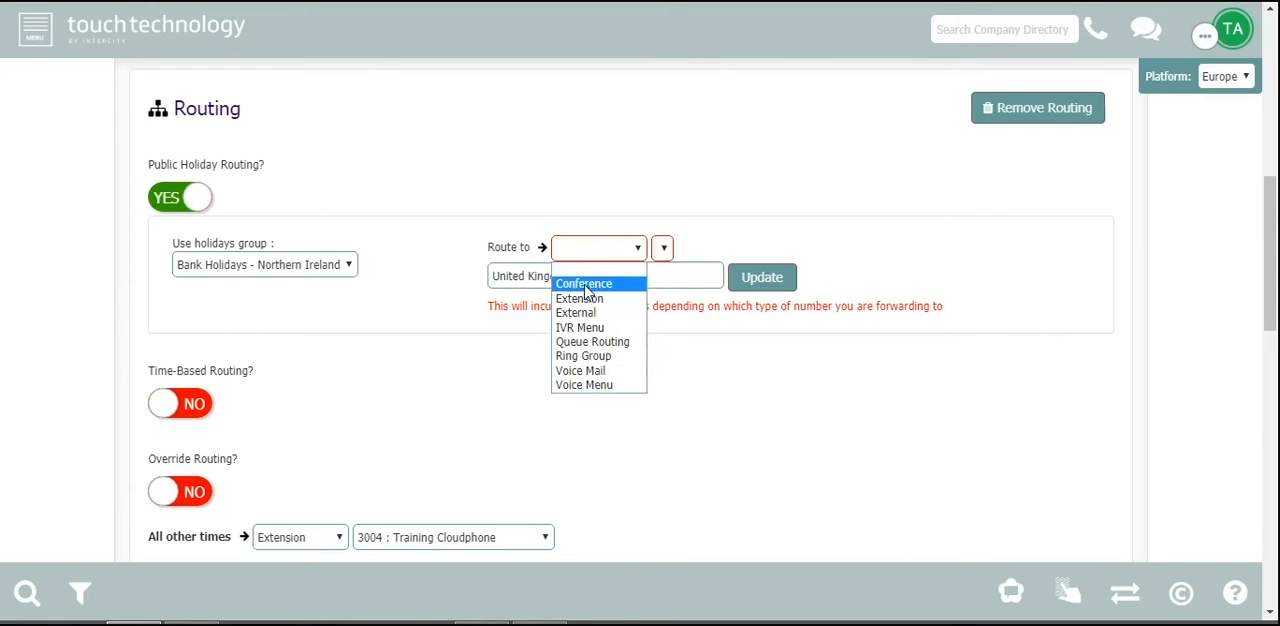
{"action": "left_click", "coordinate": [581, 371]}
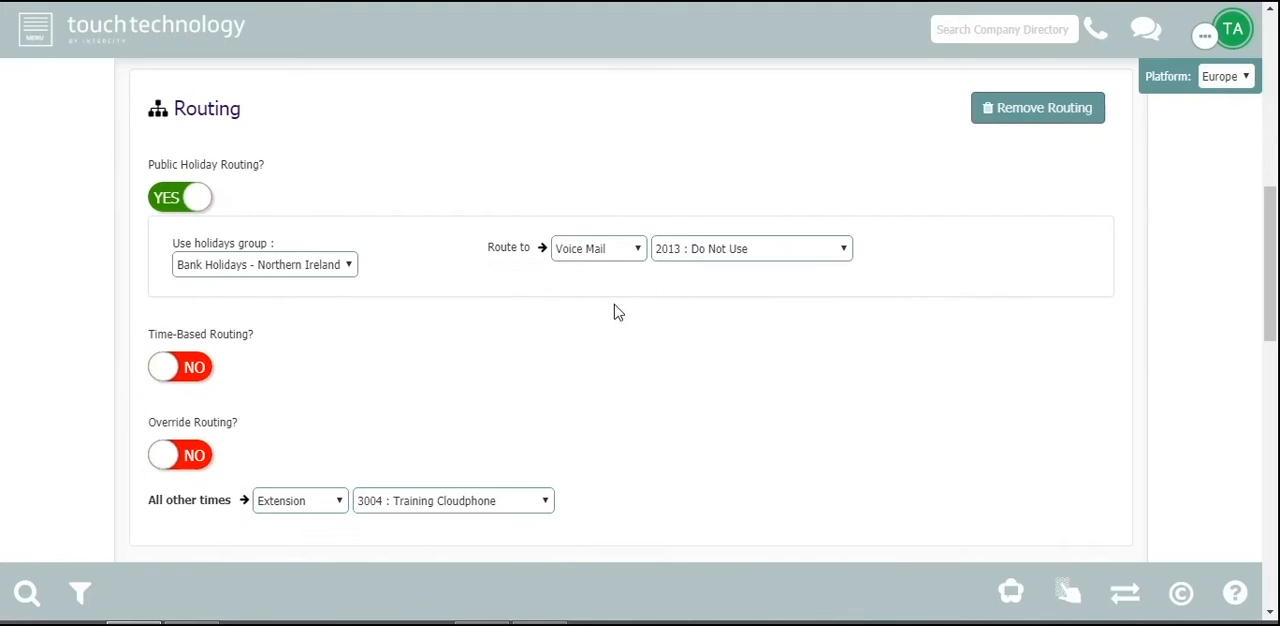
{"action": "left_click", "coordinate": [688, 255]}
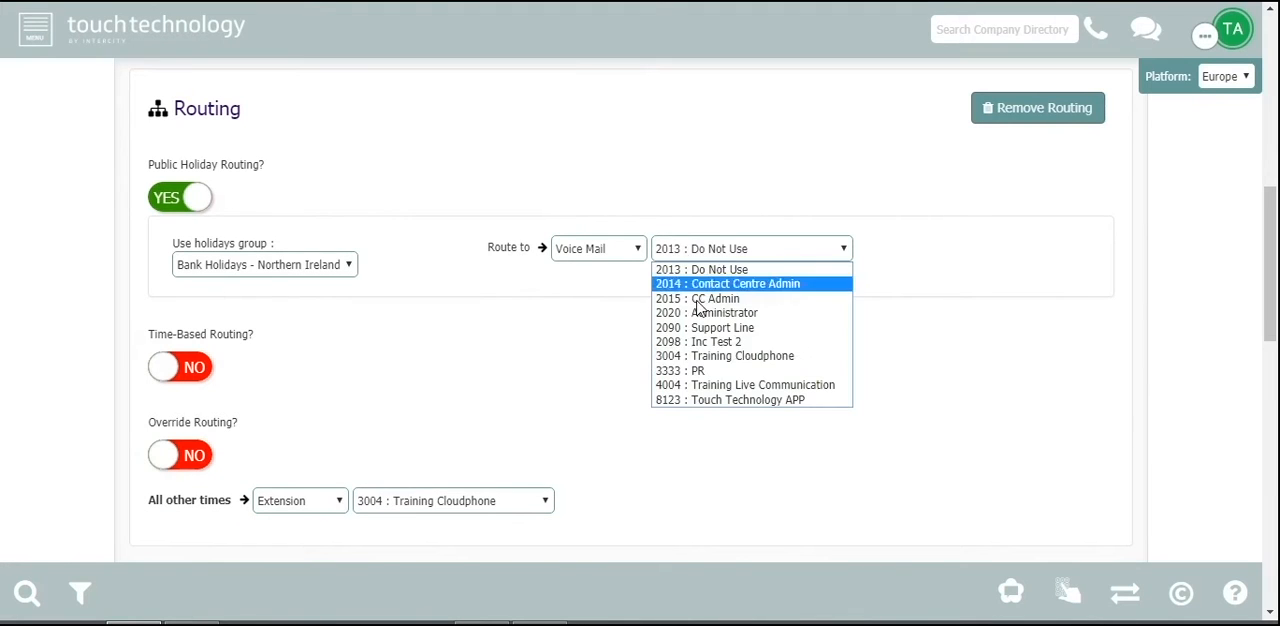
{"action": "left_click", "coordinate": [704, 357]}
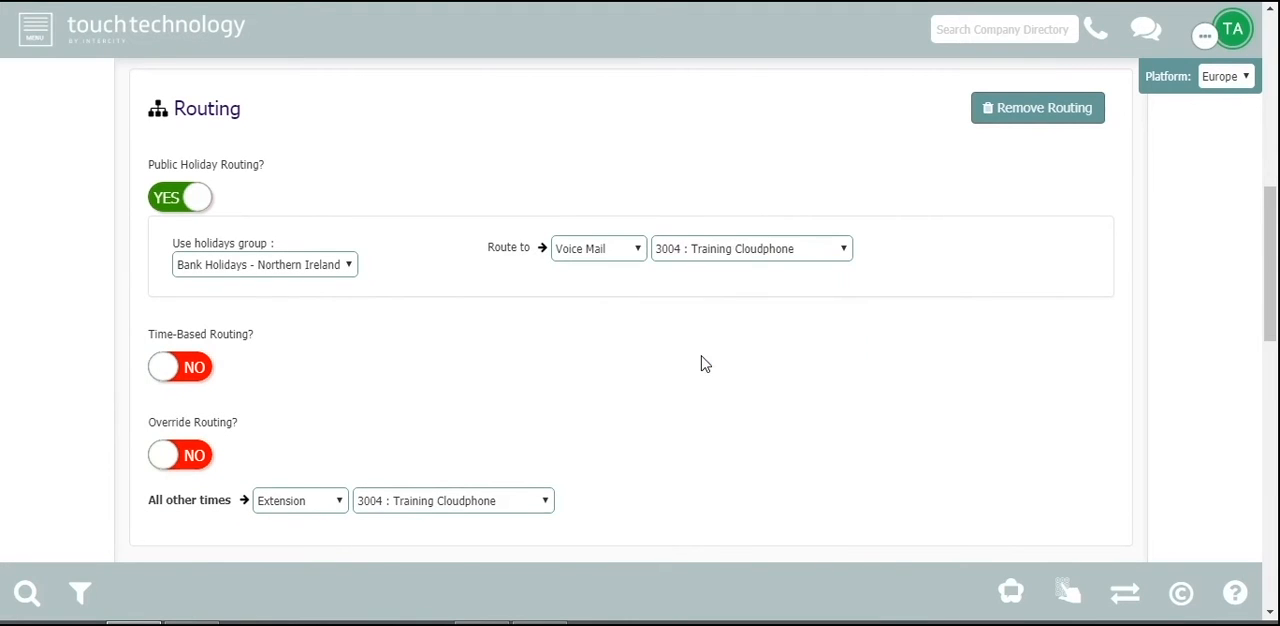
{"action": "left_click", "coordinate": [195, 202]}
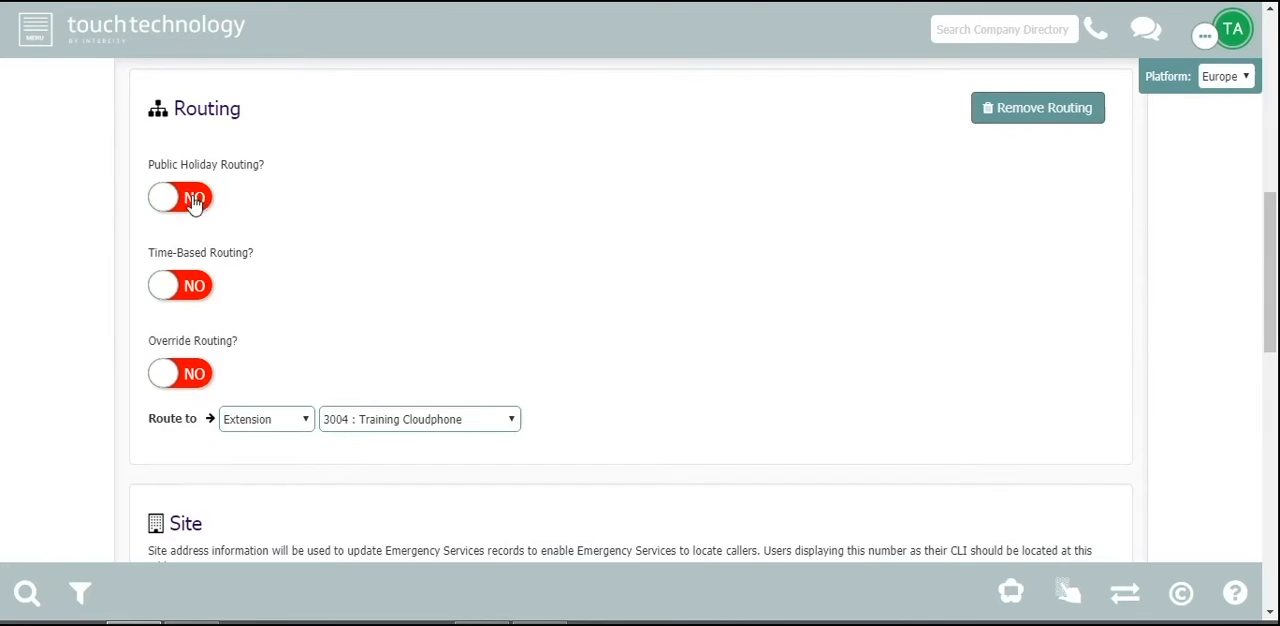
- Enable time-based routing and set its first rule to Monday to Friday, from 00:00 to 08:59
{"action": "left_click", "coordinate": [190, 287]}
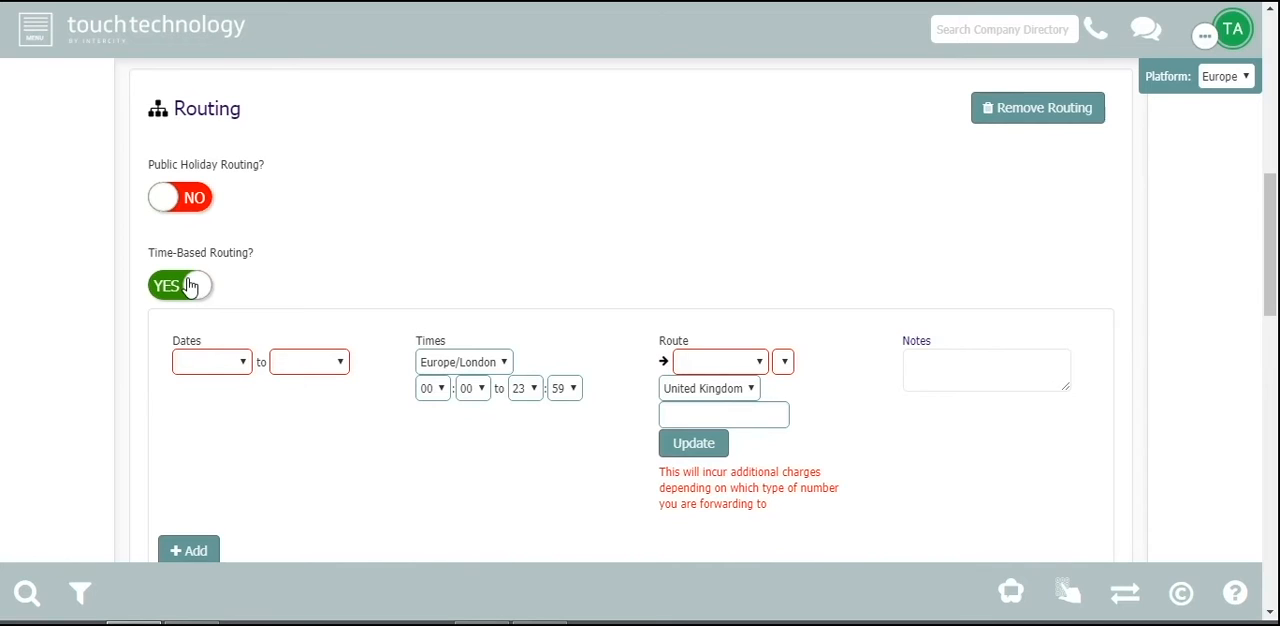
{"action": "left_click", "coordinate": [224, 362]}
{"action": "left_click", "coordinate": [209, 400]}
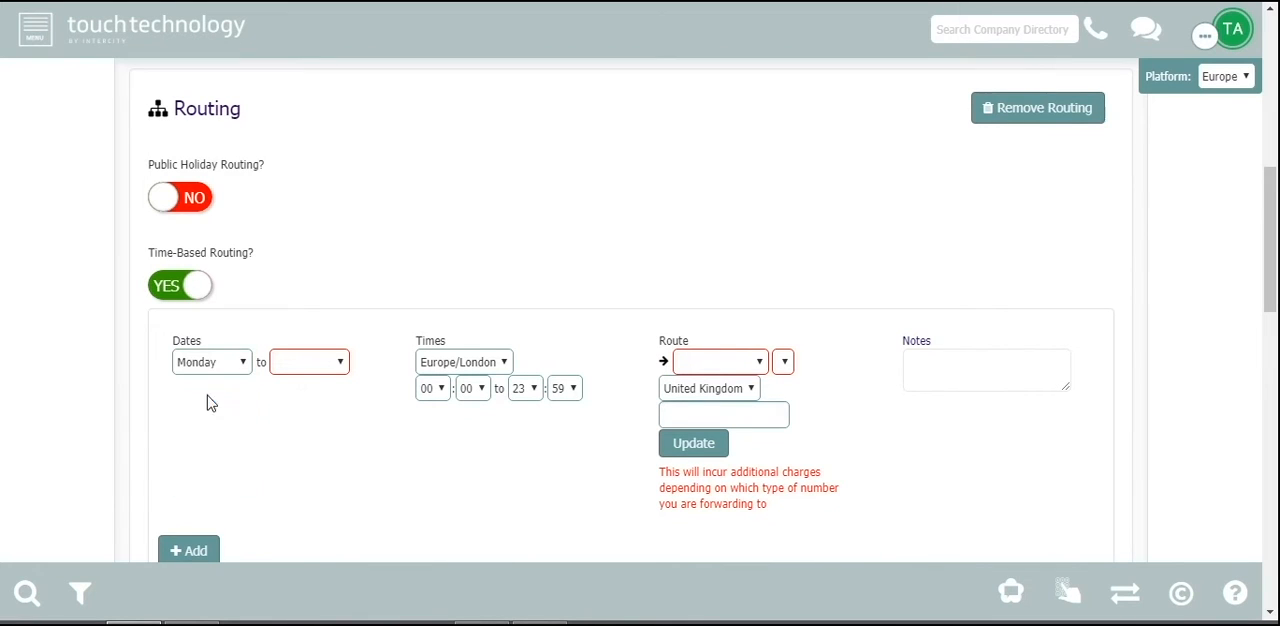
{"action": "left_click", "coordinate": [305, 366]}
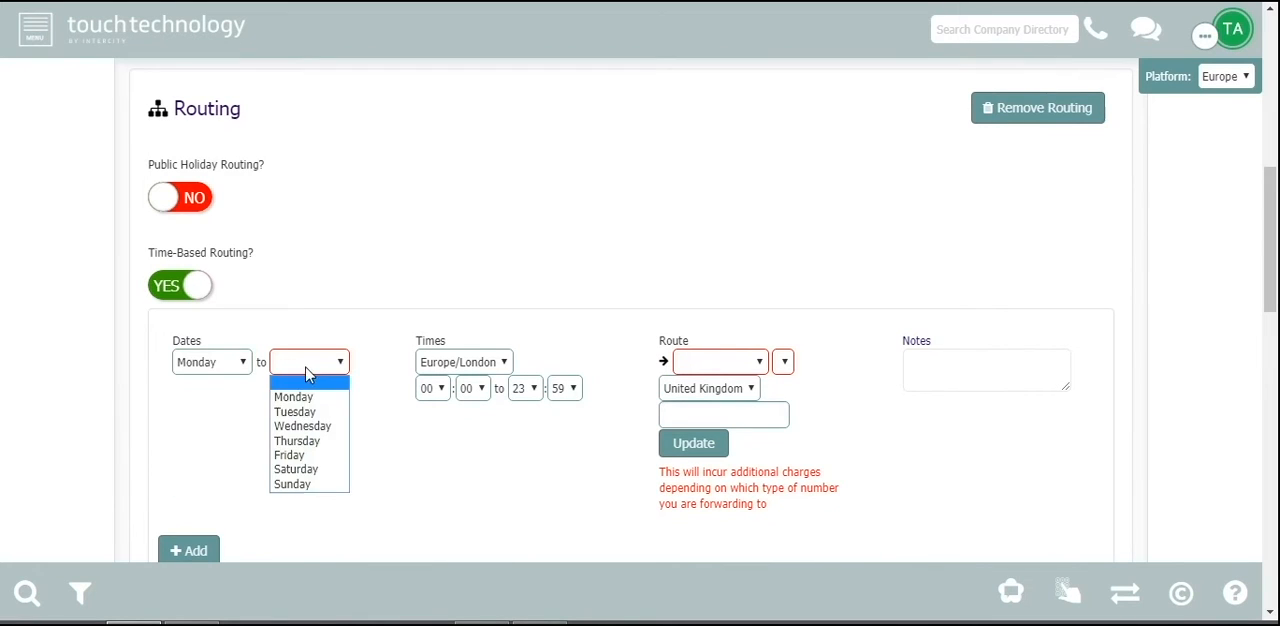
{"action": "left_click", "coordinate": [295, 455]}
{"action": "left_click", "coordinate": [538, 395]}
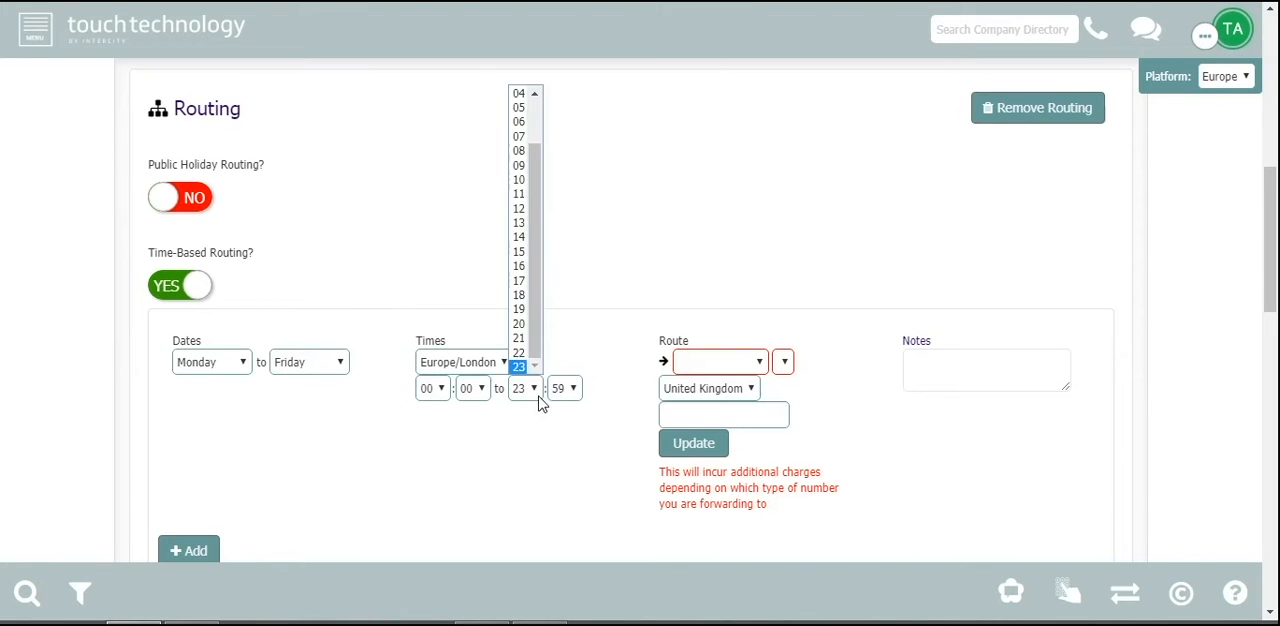
{"action": "left_click", "coordinate": [522, 163]}
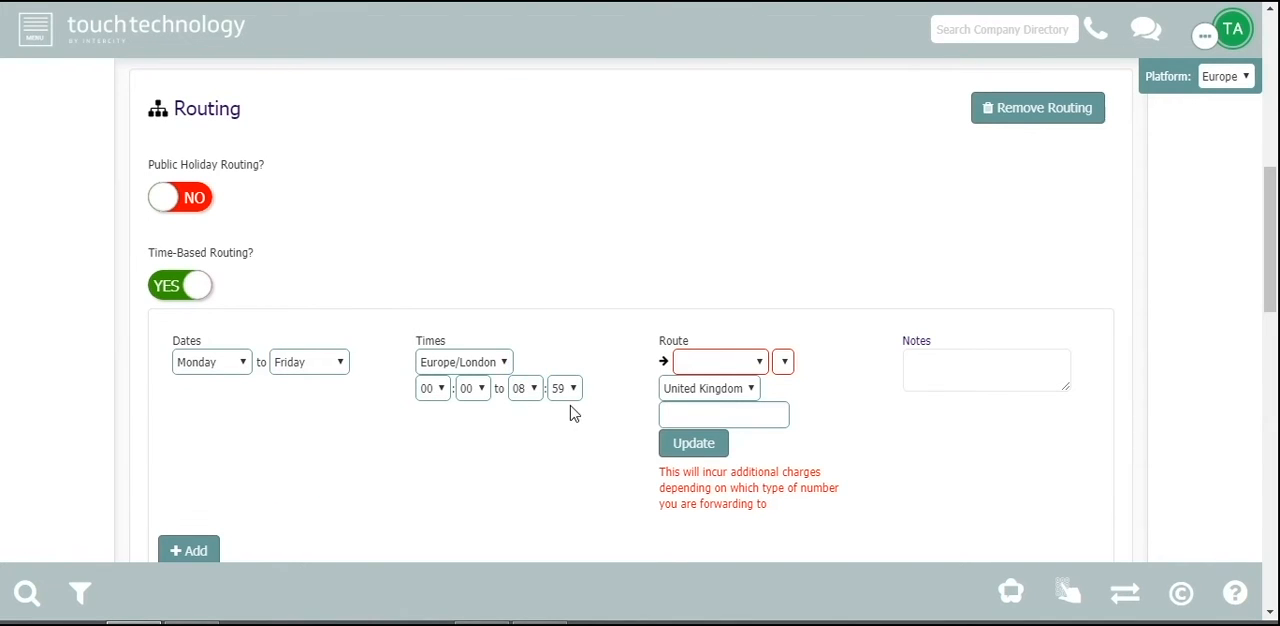
- Route the first time-based rule to Voice Mail 3004 : Training Cloudphone
{"action": "left_click", "coordinate": [716, 366]}
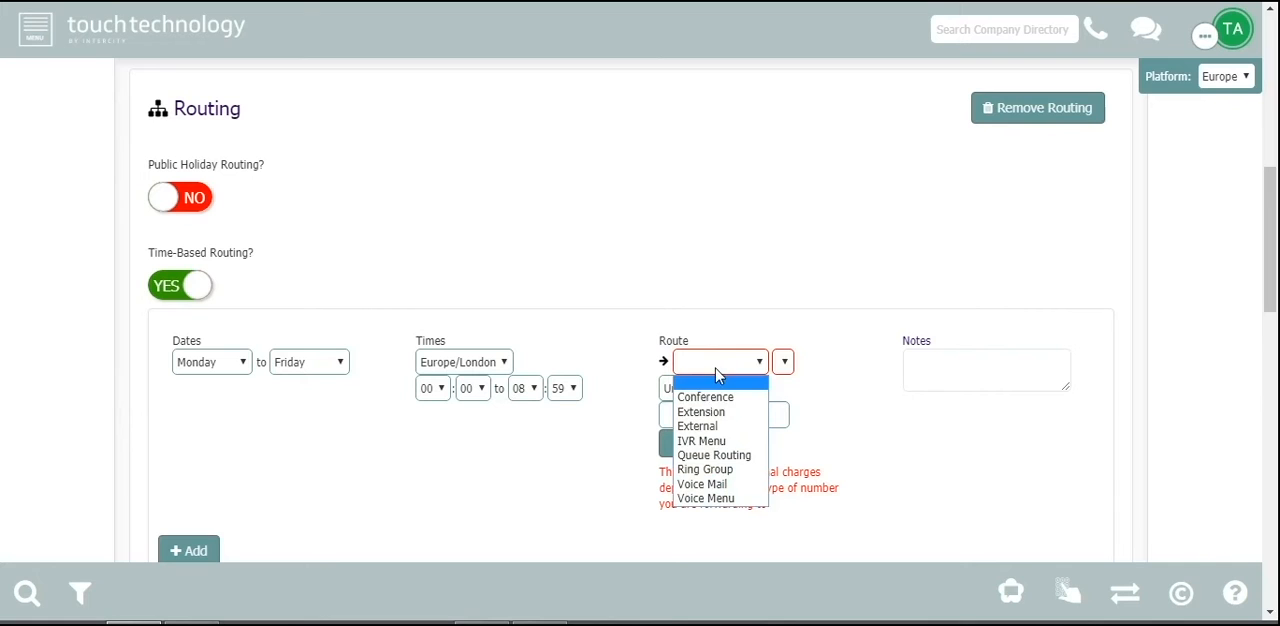
{"action": "left_click", "coordinate": [712, 484]}
{"action": "left_click", "coordinate": [766, 398]}
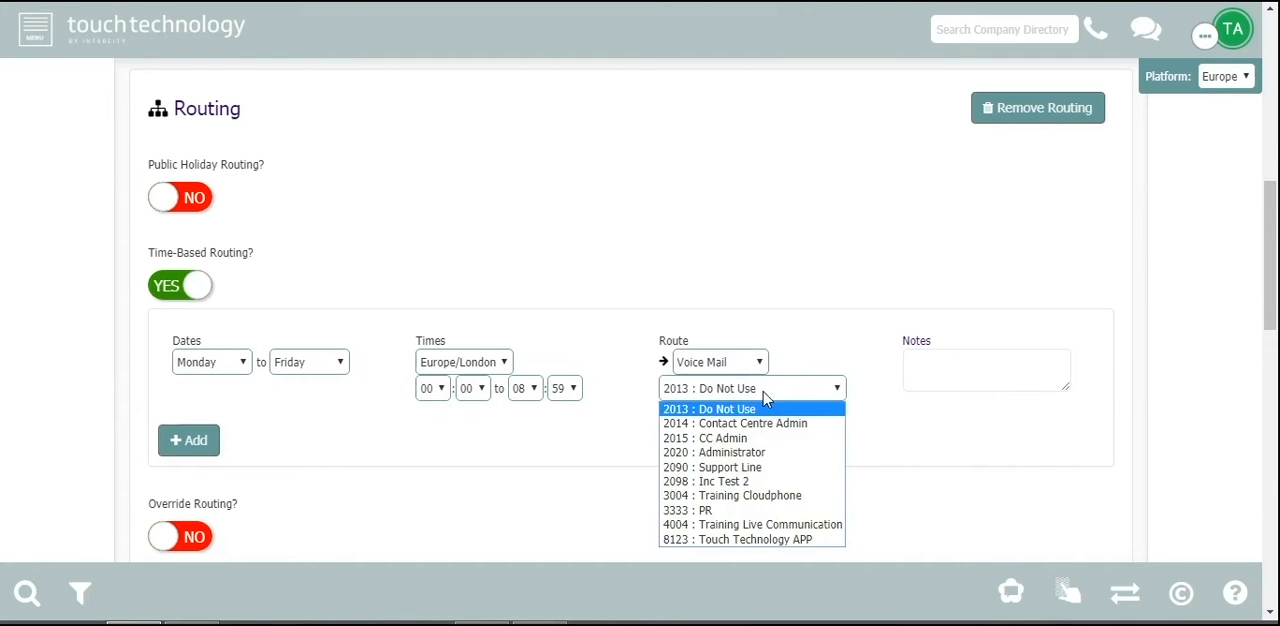
{"action": "left_click", "coordinate": [741, 497]}
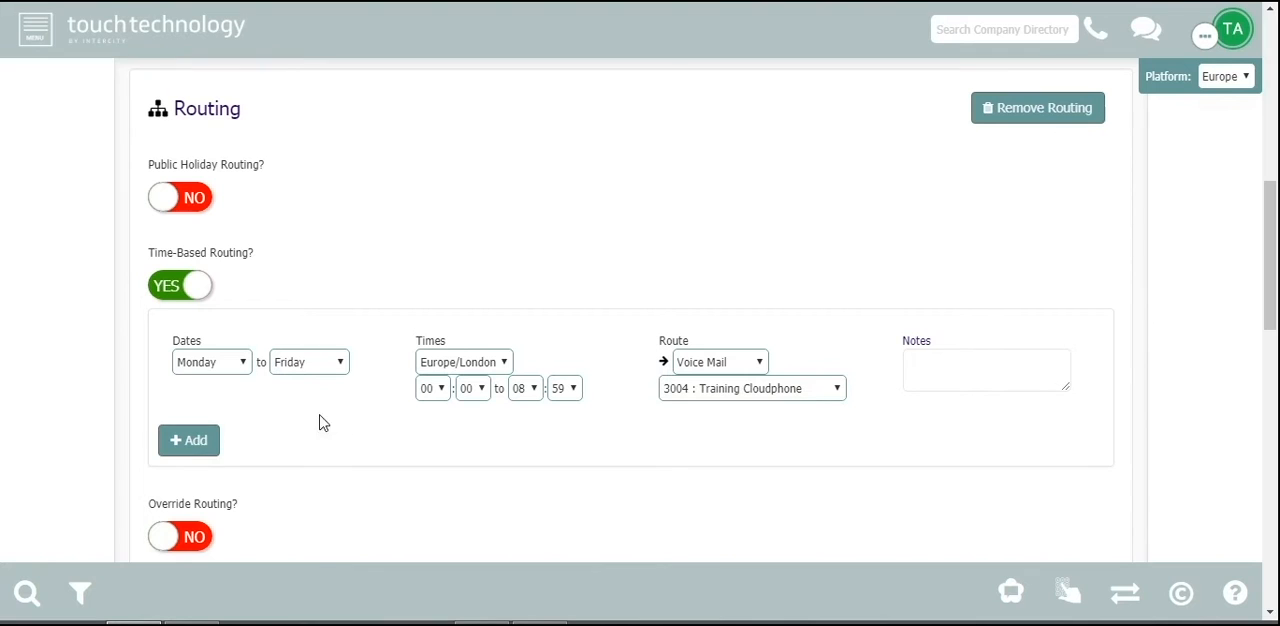
- Add a second time-based rule for Monday to Friday, from 17:00 to 23:59
{"action": "left_click", "coordinate": [206, 446]}
{"action": "left_click", "coordinate": [253, 458]}
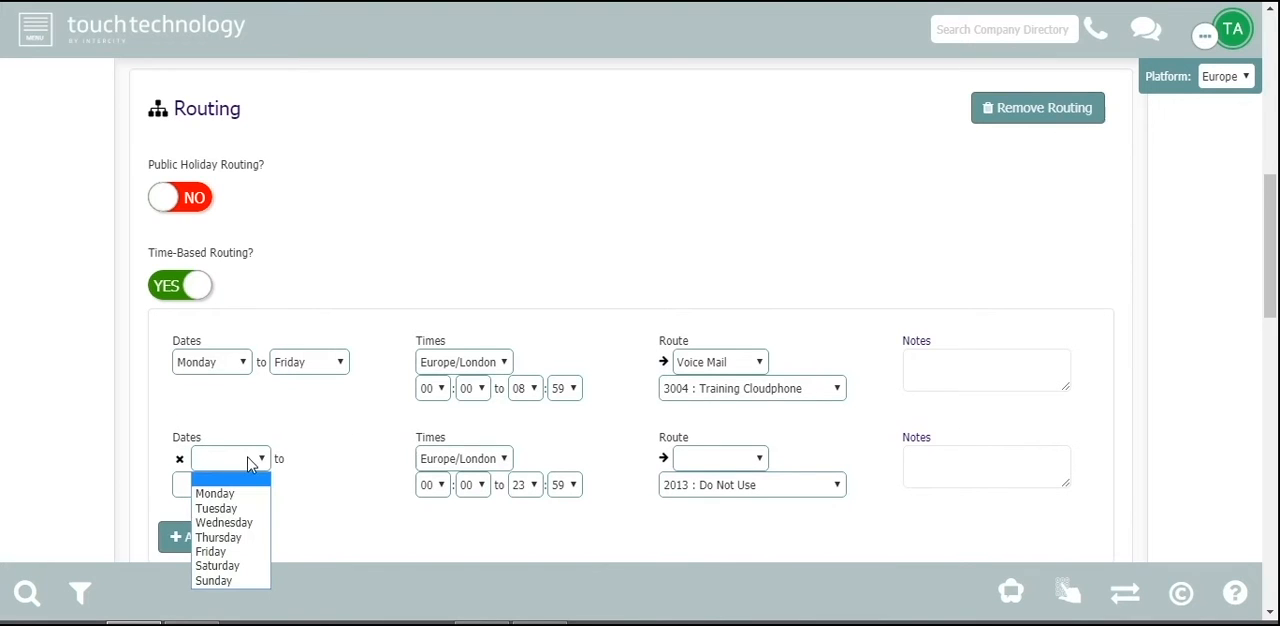
{"action": "left_click", "coordinate": [226, 490]}
{"action": "left_click", "coordinate": [226, 490]}
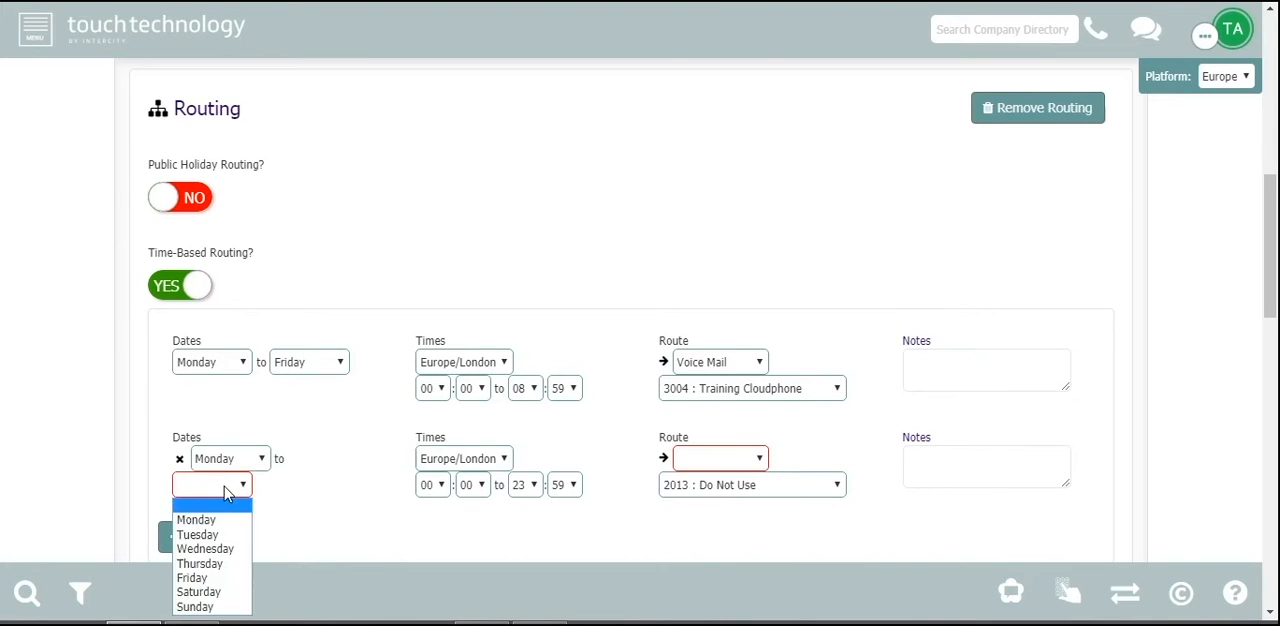
{"action": "left_click", "coordinate": [195, 580]}
{"action": "left_click", "coordinate": [435, 488]}
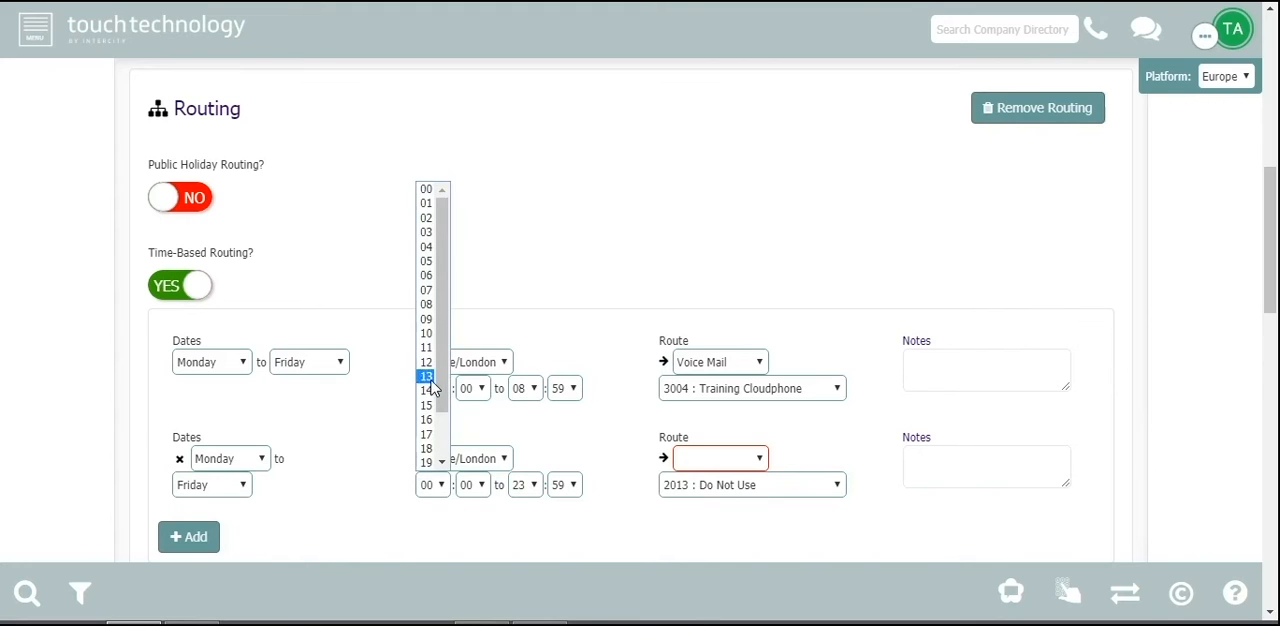
{"action": "left_click", "coordinate": [427, 434]}
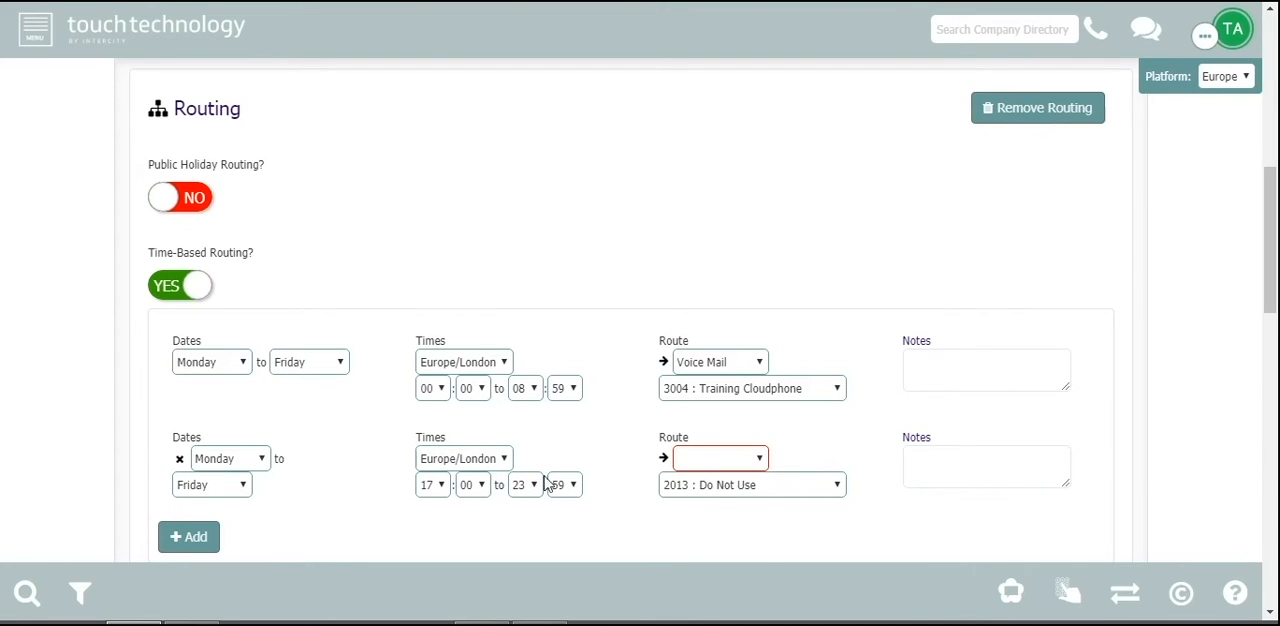
- Route the second time-based rule to Voice Mail 3004 : Training Cloudphone
{"action": "left_click", "coordinate": [718, 459]}
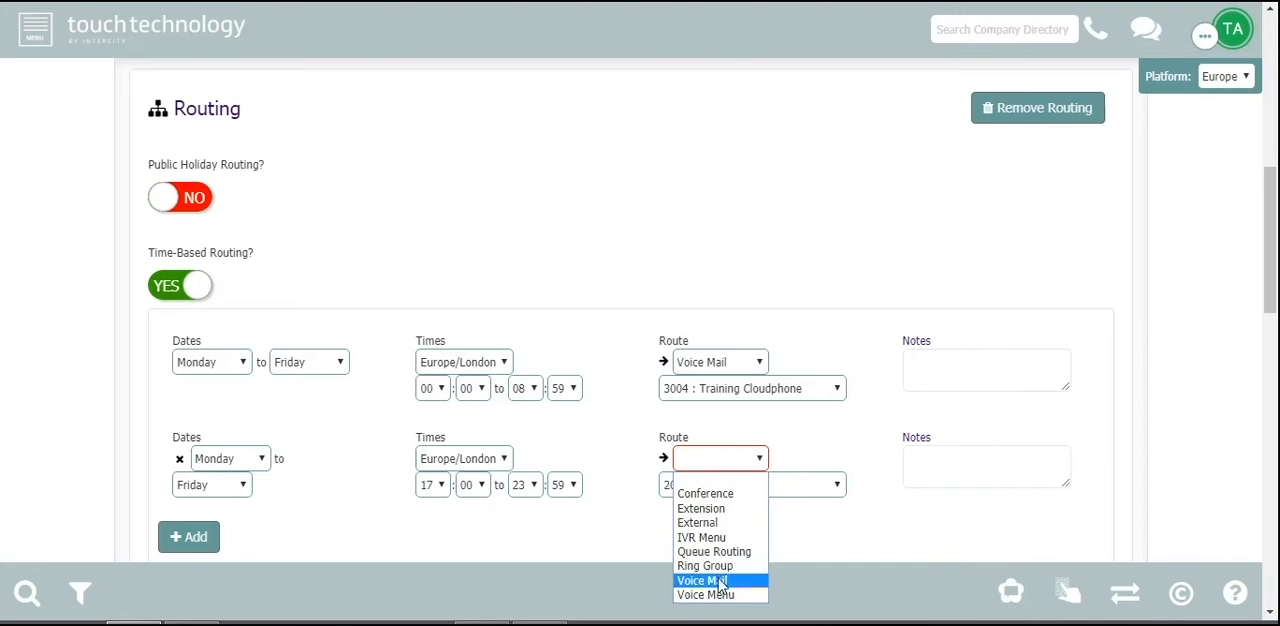
{"action": "left_click", "coordinate": [712, 581]}
{"action": "left_click", "coordinate": [737, 485]}
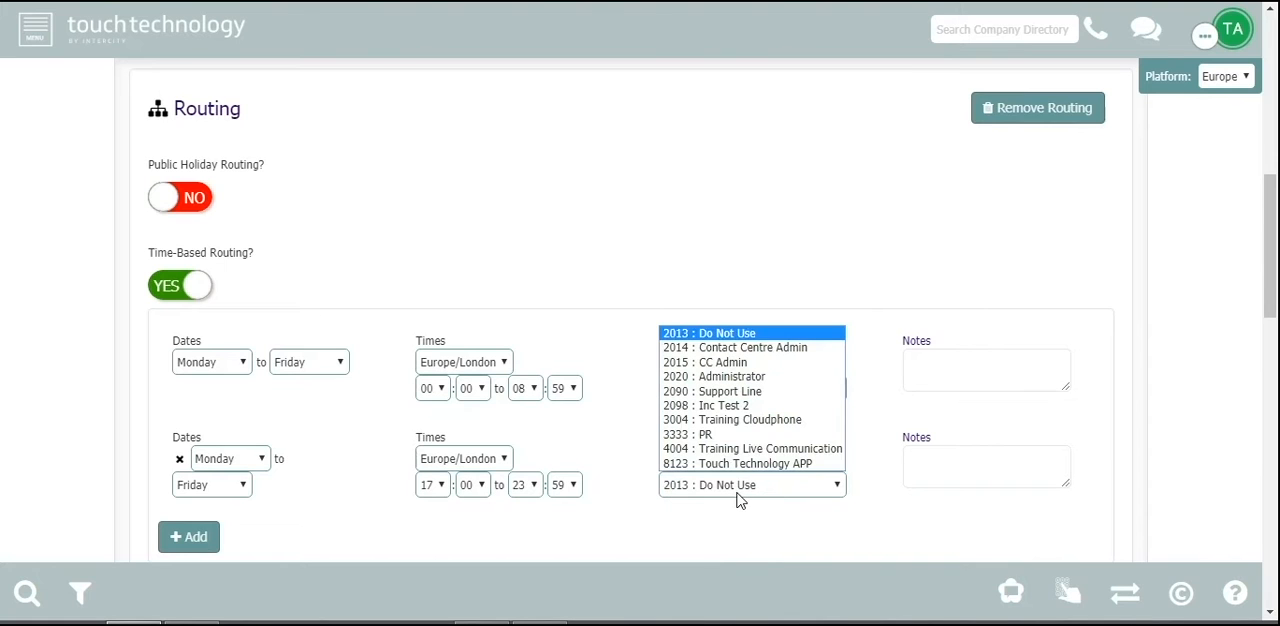
{"action": "left_click", "coordinate": [745, 420]}
- Disable time-based routing, enable override routing for the number, and look over its site setting
{"action": "left_click_drag", "start_coordinate": [1270, 218], "coordinate": [1272, 262]}
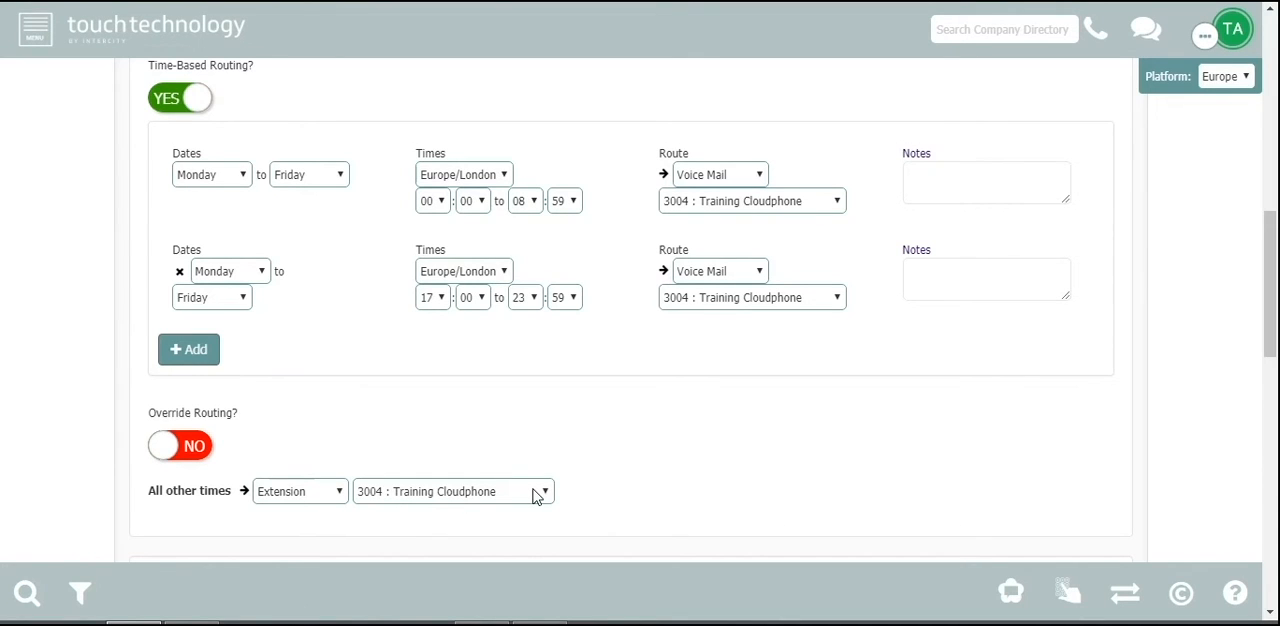
{"action": "left_click", "coordinate": [182, 105]}
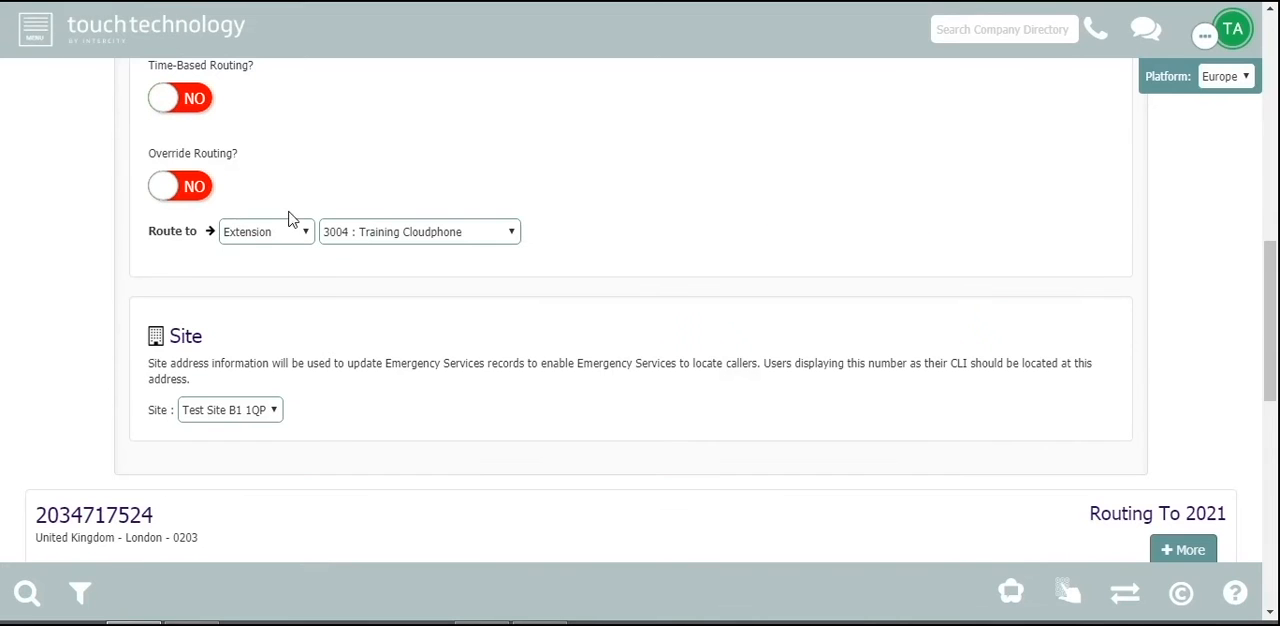
{"action": "left_click", "coordinate": [188, 190]}
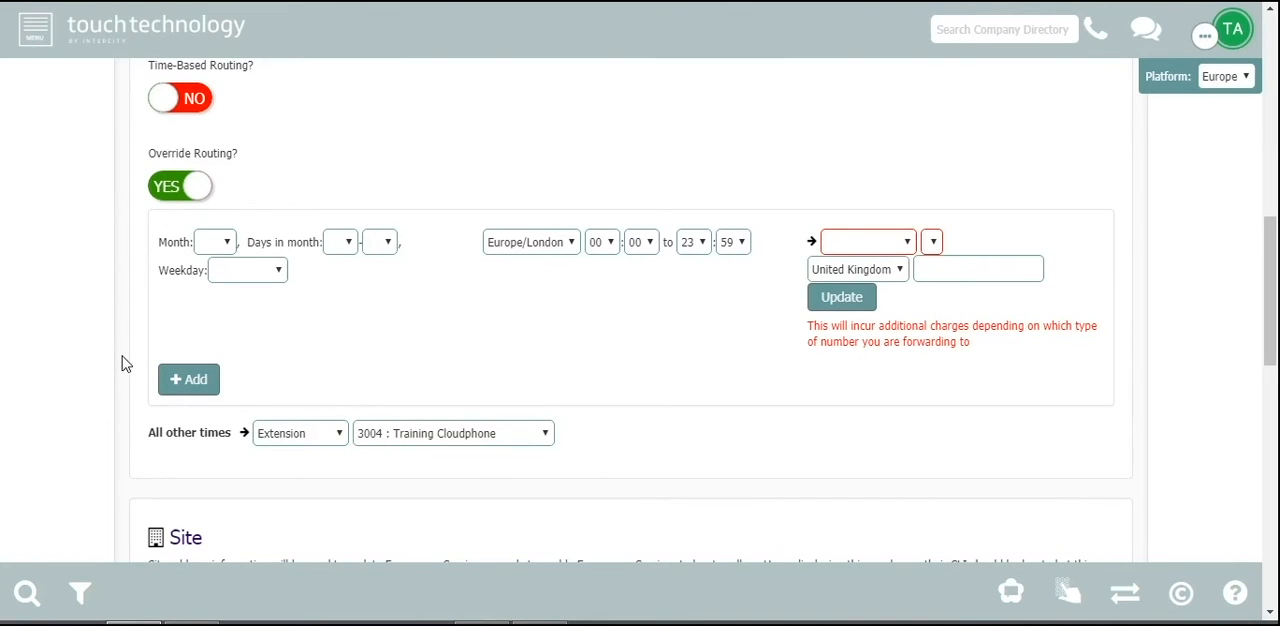
{"action": "scroll", "coordinate": [126, 363], "scroll_direction": "down", "scroll_amount": 3}
{"action": "scroll", "coordinate": [126, 363], "scroll_direction": "down", "scroll_amount": 2}
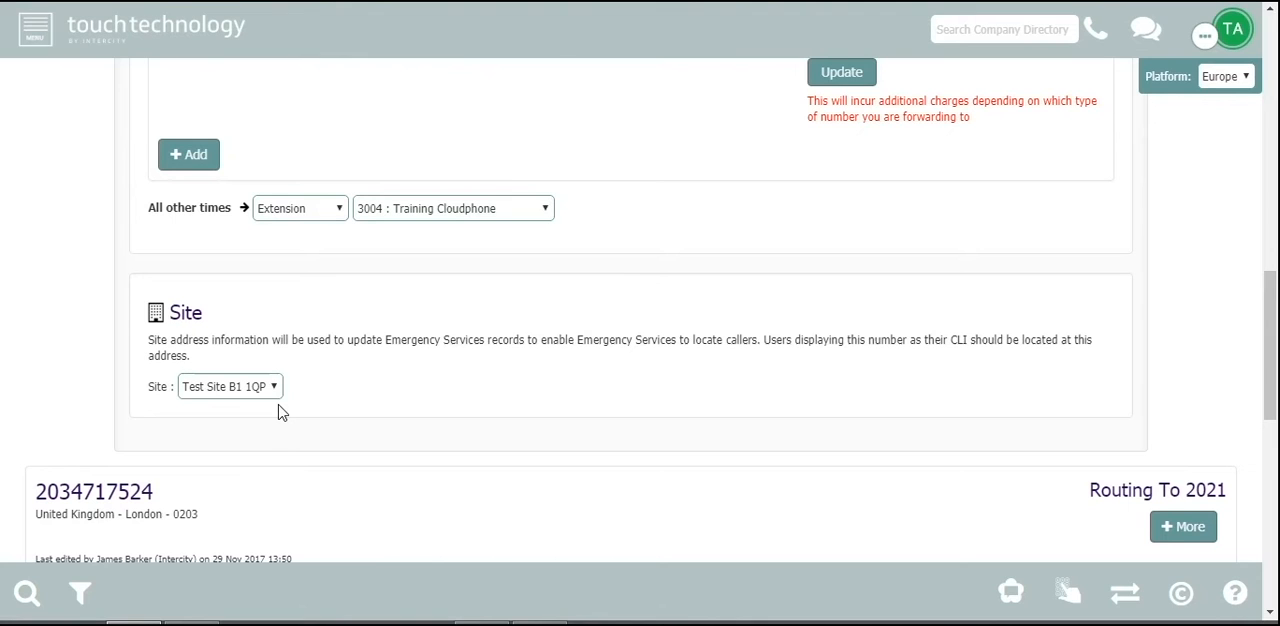
{"action": "left_click_drag", "start_coordinate": [1274, 341], "coordinate": [1262, 193]}
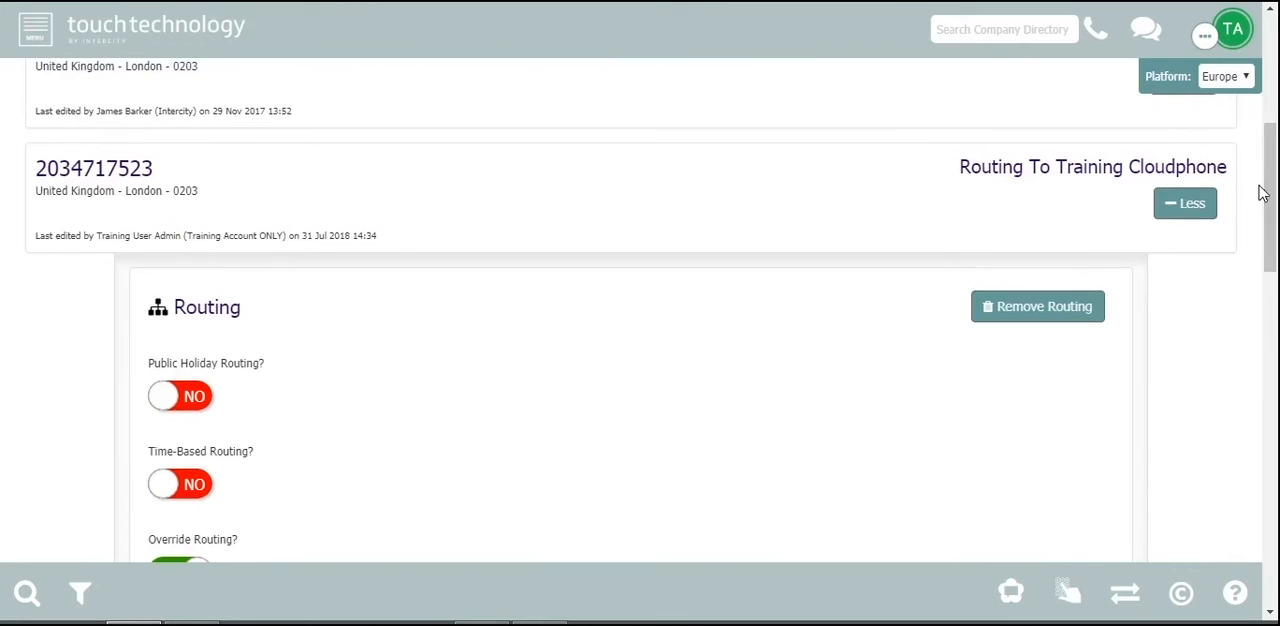
- Collapse the number's routing details and view the Bank Holidays - Northern Ireland list among the public holidays
{"action": "left_click", "coordinate": [1177, 212]}
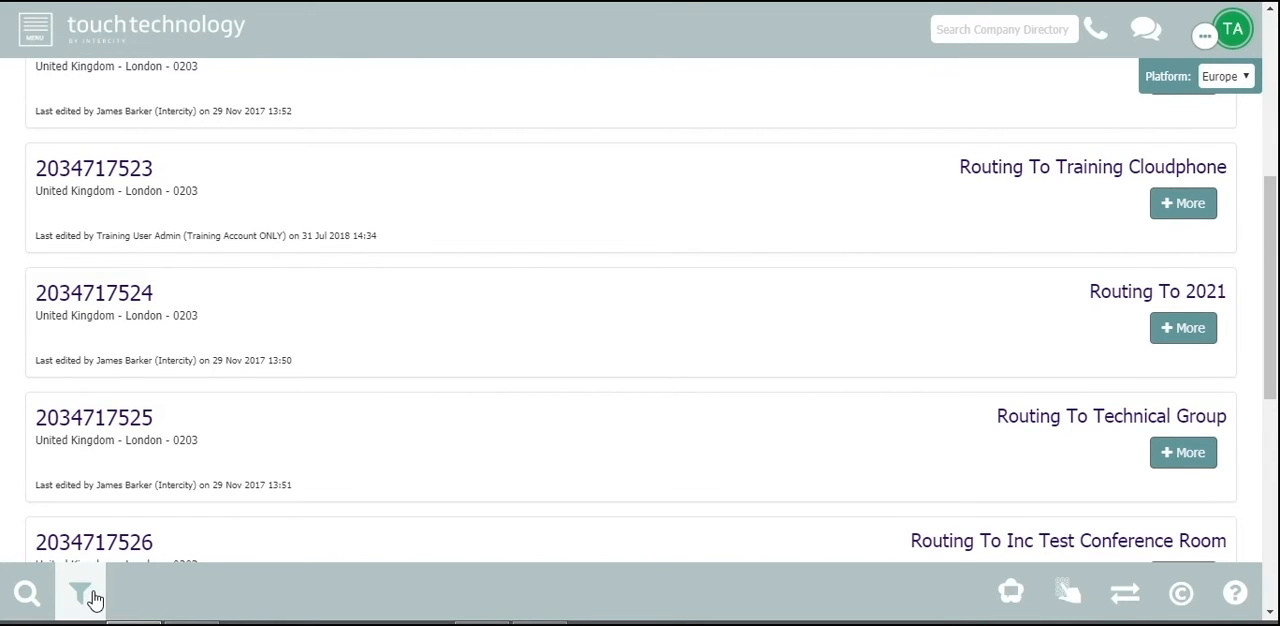
{"action": "left_click", "coordinate": [37, 38]}
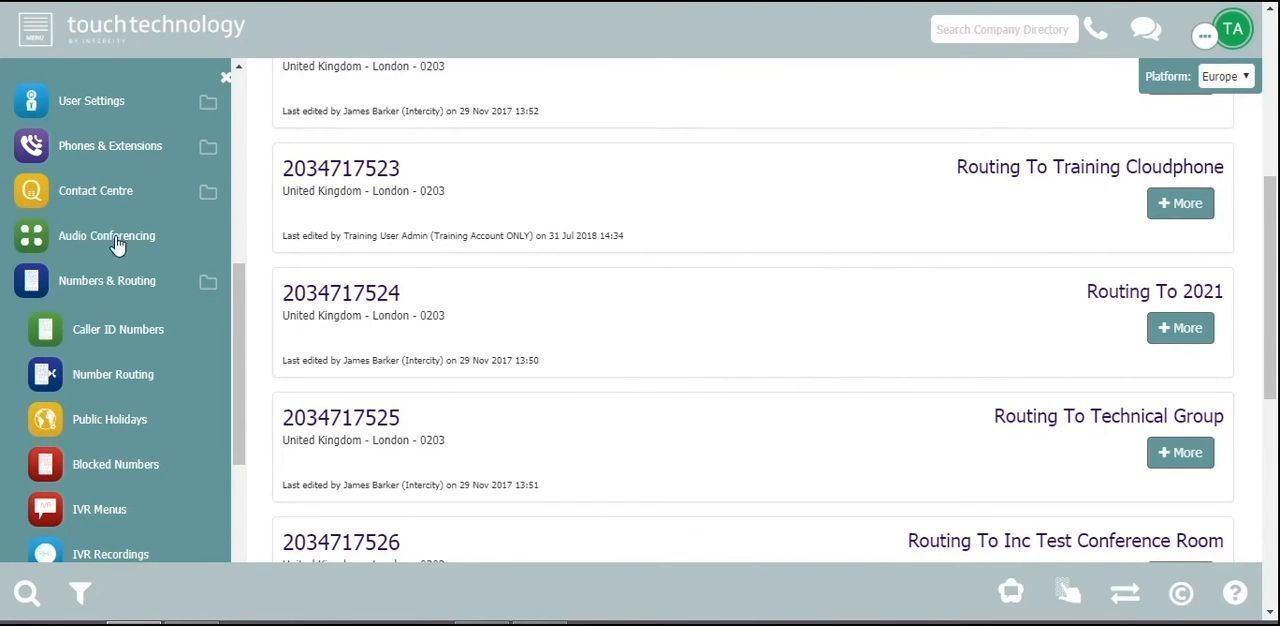
{"action": "left_click", "coordinate": [117, 425]}
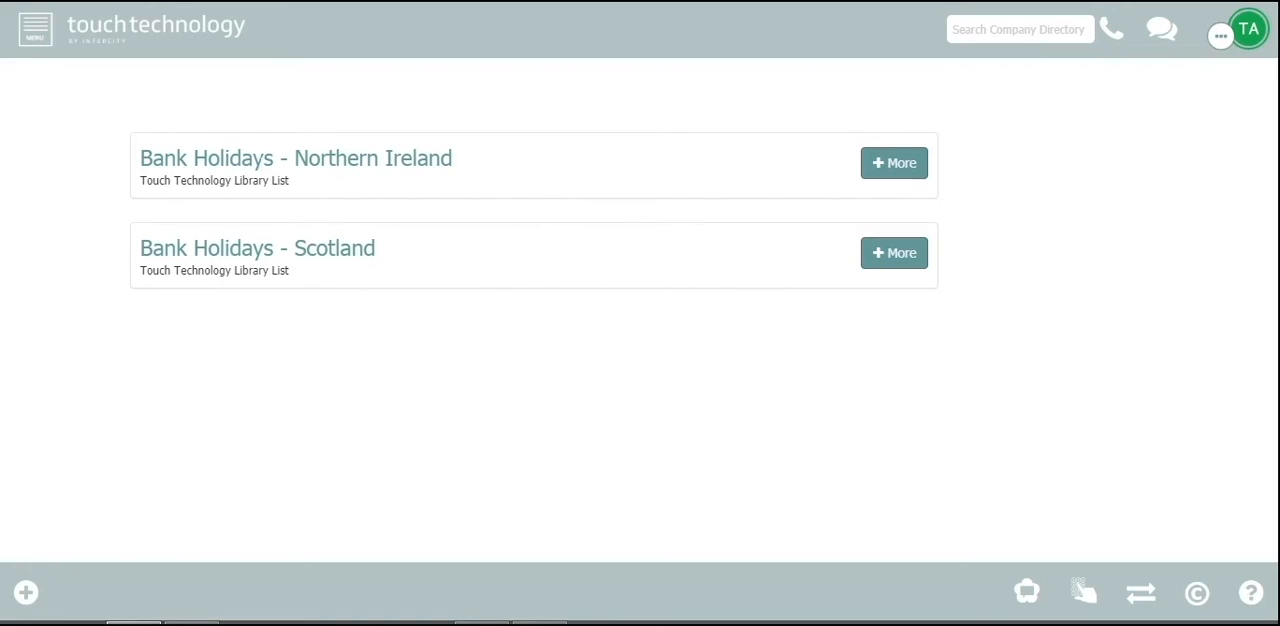
{"action": "left_click", "coordinate": [885, 165]}
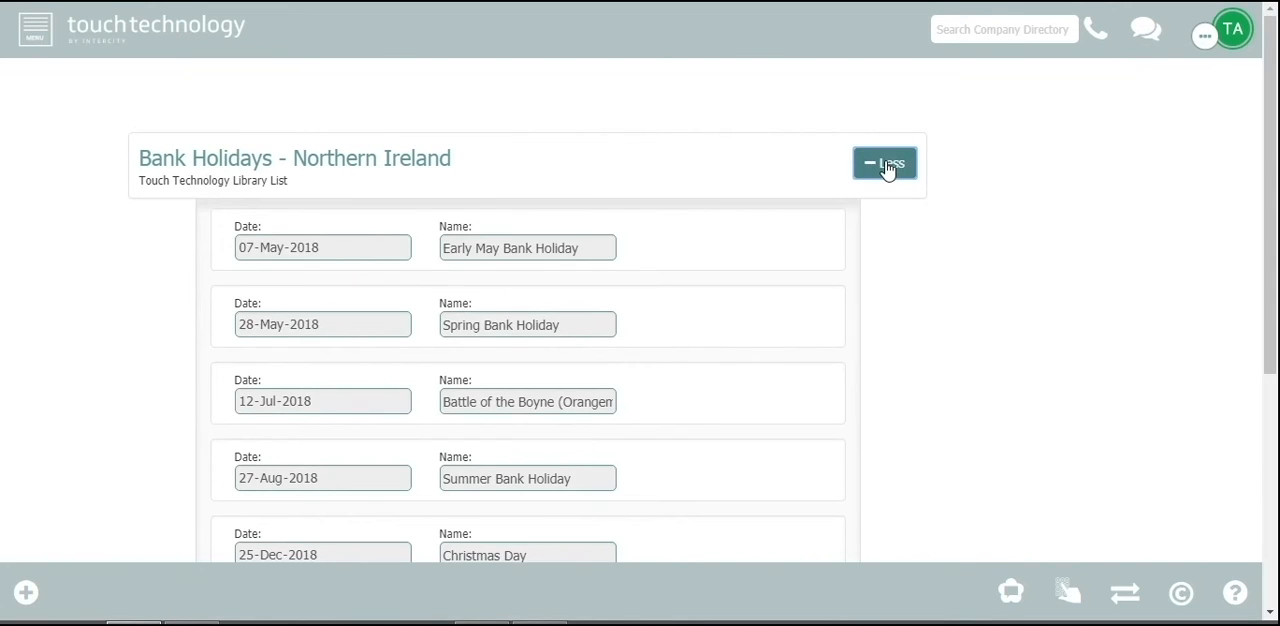
{"action": "left_click", "coordinate": [885, 165]}
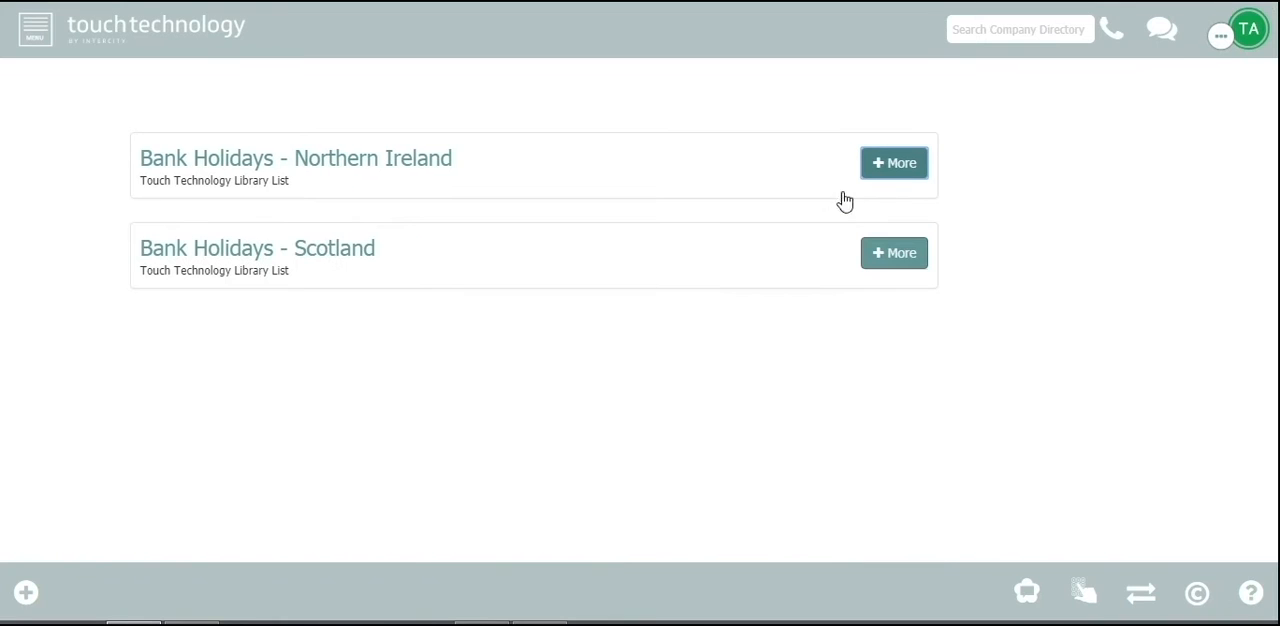
- Add a public holiday group named England & Wales and insert a blank holiday entry in it
{"action": "left_click", "coordinate": [28, 593]}
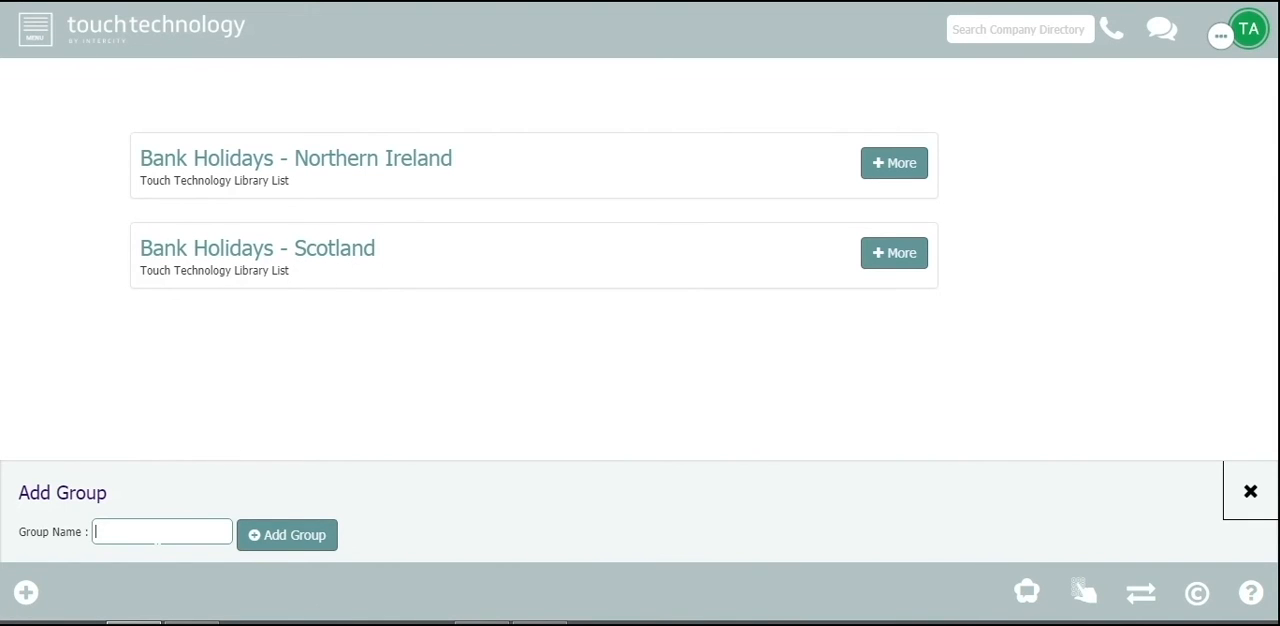
{"action": "type", "text": "England & Wales"}
{"action": "left_click", "coordinate": [263, 546]}
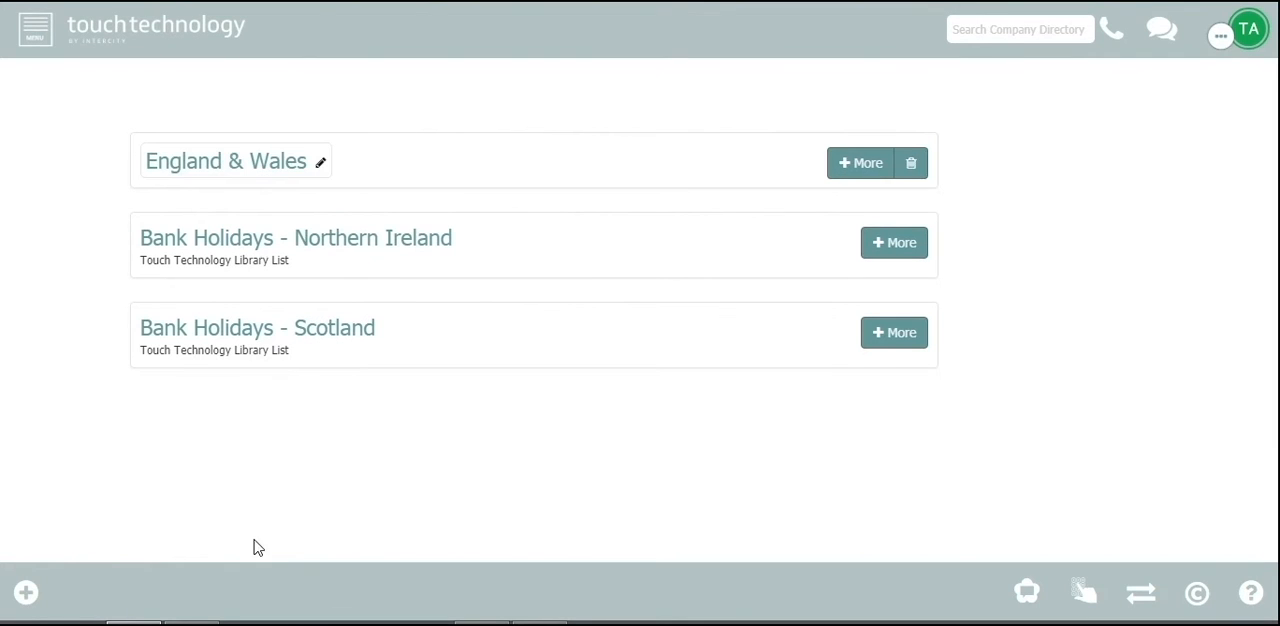
{"action": "left_click", "coordinate": [884, 168]}
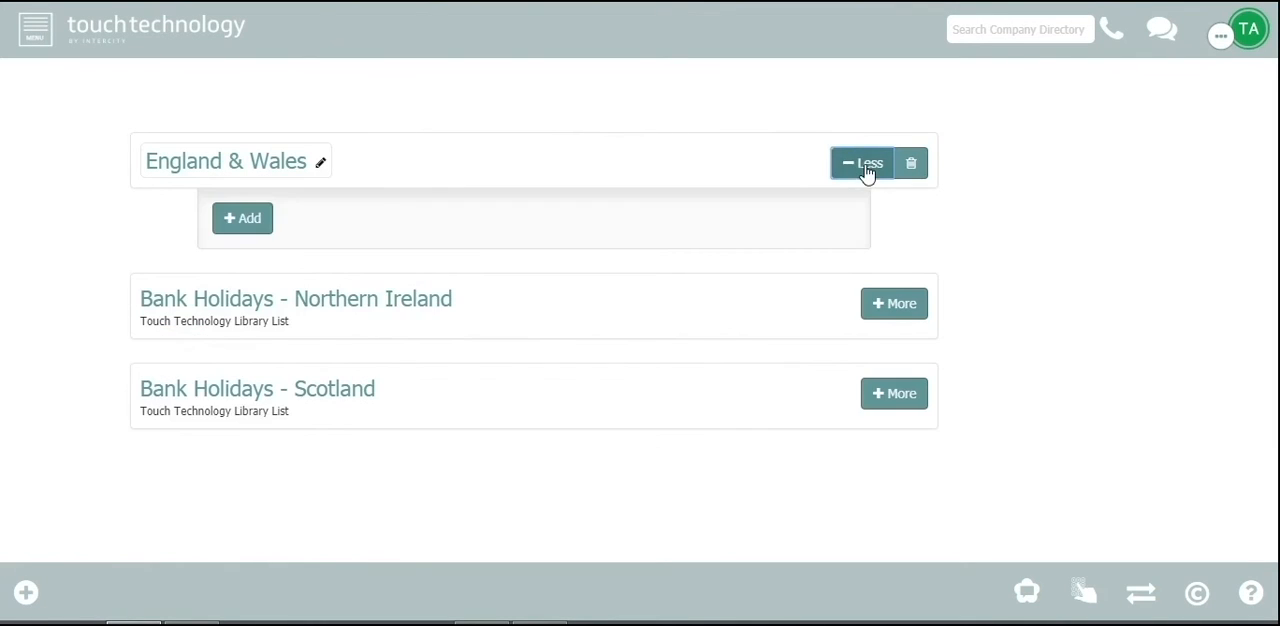
{"action": "left_click", "coordinate": [266, 224]}
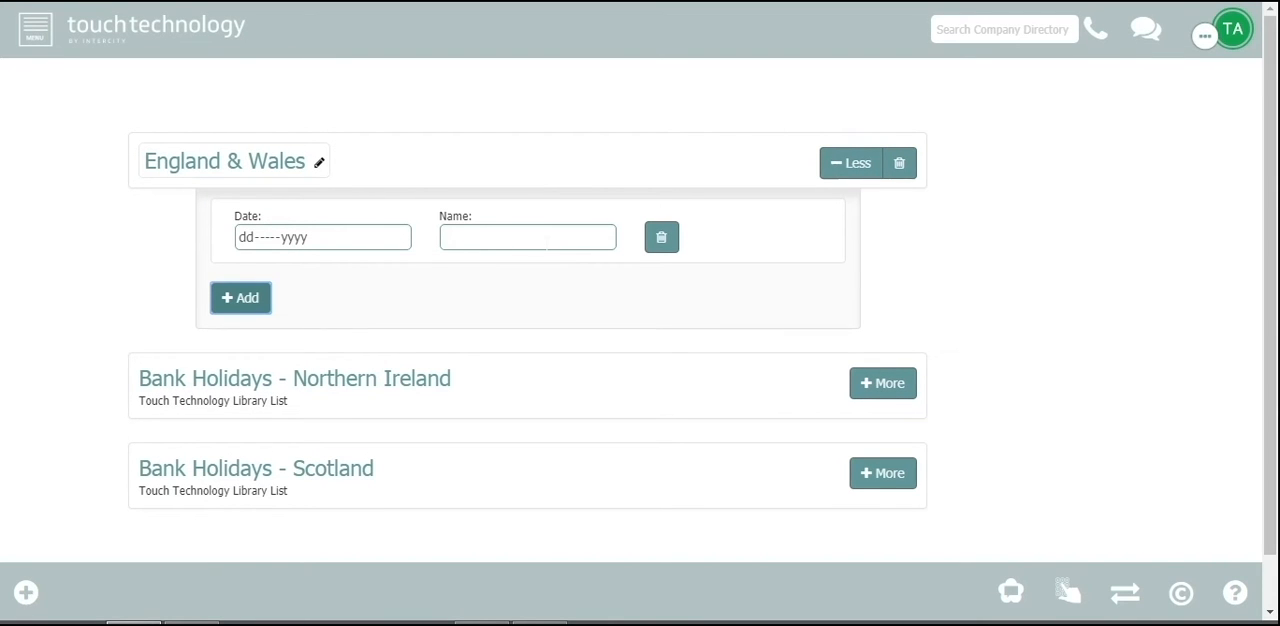
- Go to Blocked Numbers and look over the form for adding a new number to block, without saving anything
{"action": "left_click", "coordinate": [37, 32]}
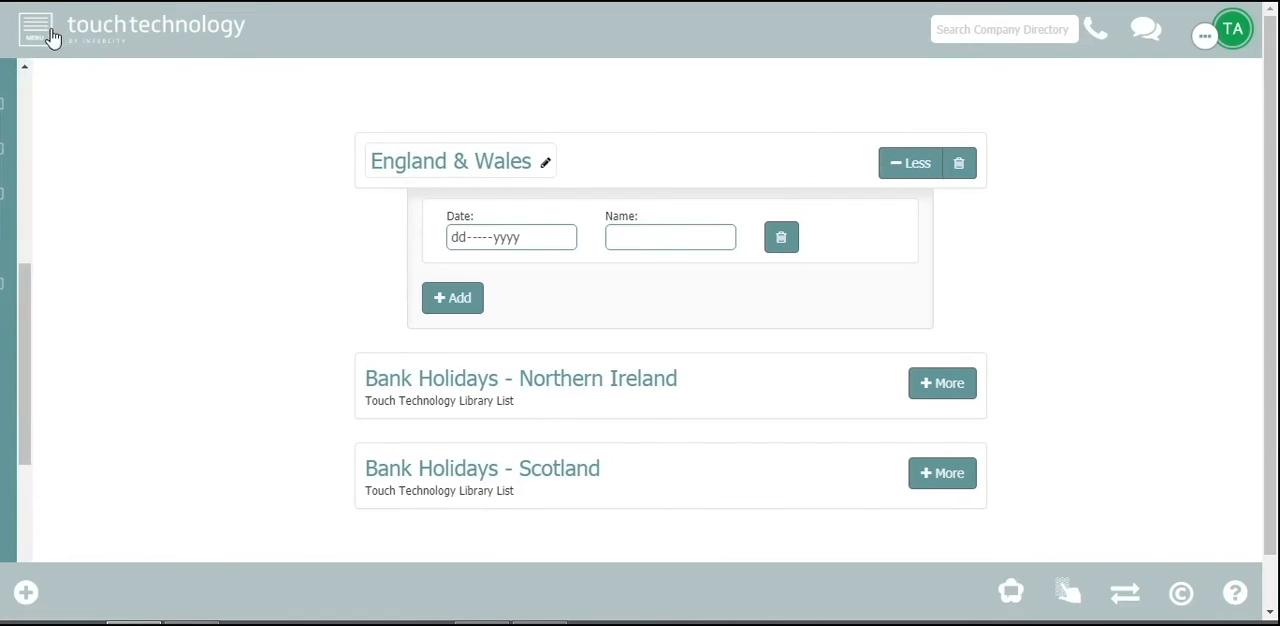
{"action": "left_click", "coordinate": [115, 466]}
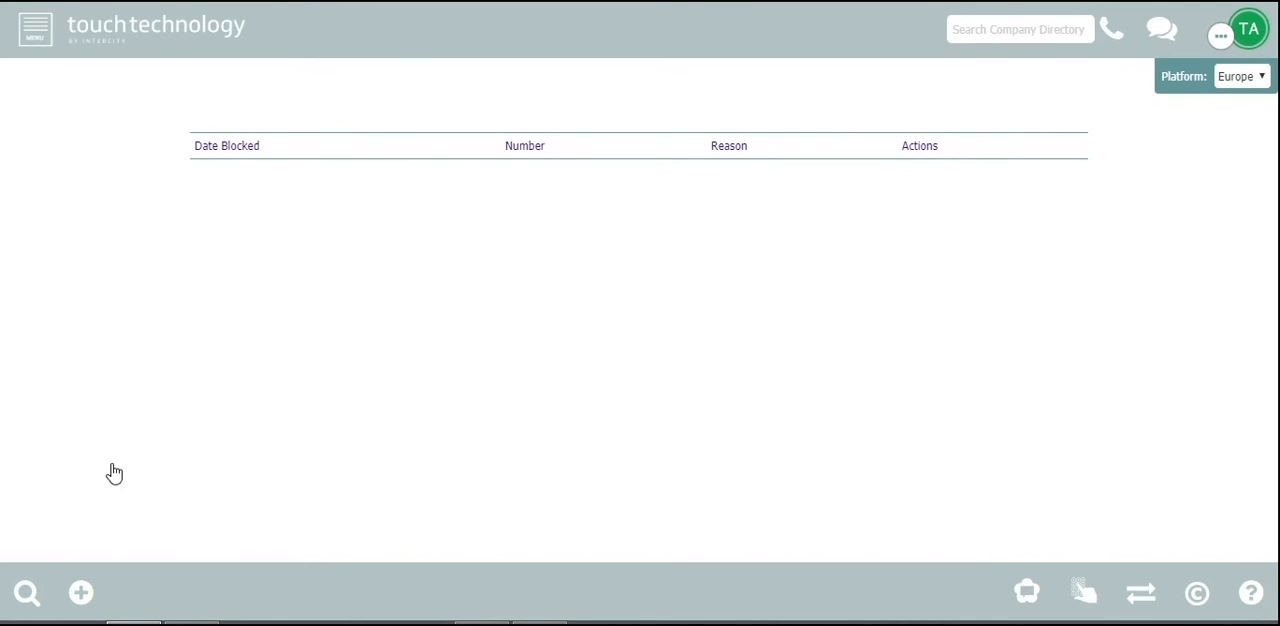
{"action": "left_click", "coordinate": [82, 594]}
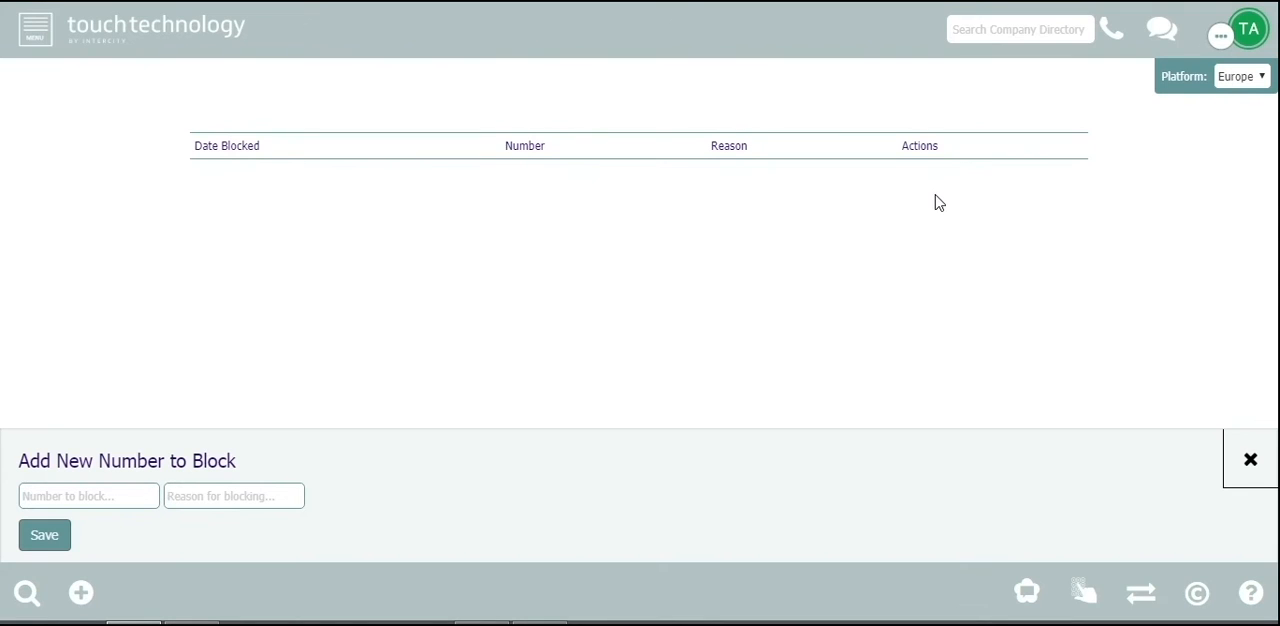
{"action": "left_click", "coordinate": [1249, 463]}
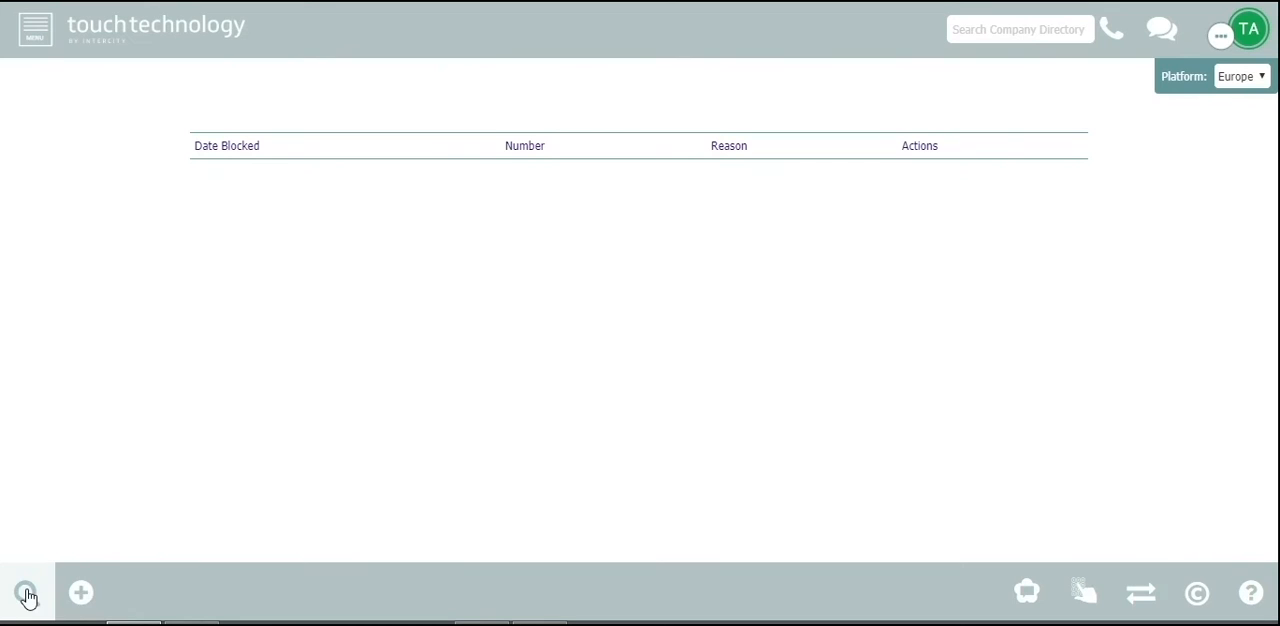
- Go to the IVR menus, open the settings of 3000 - Main Line, and look over its playback extension and Add DDI choices
{"action": "left_click", "coordinate": [36, 32]}
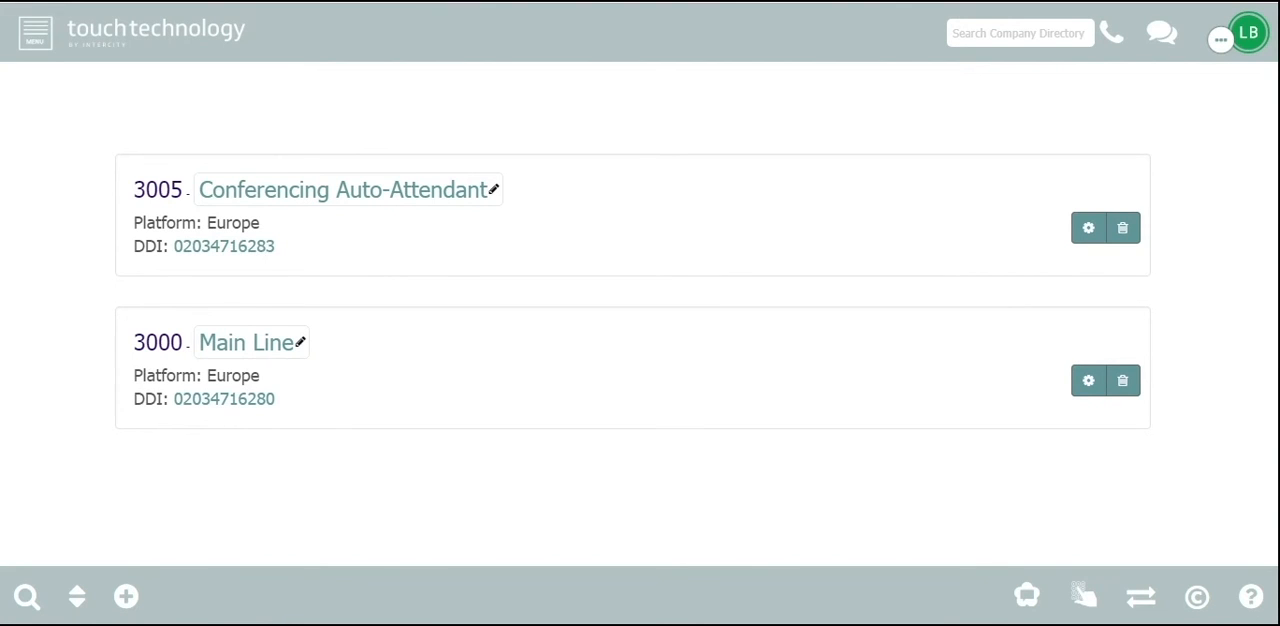
{"action": "left_click", "coordinate": [1089, 382]}
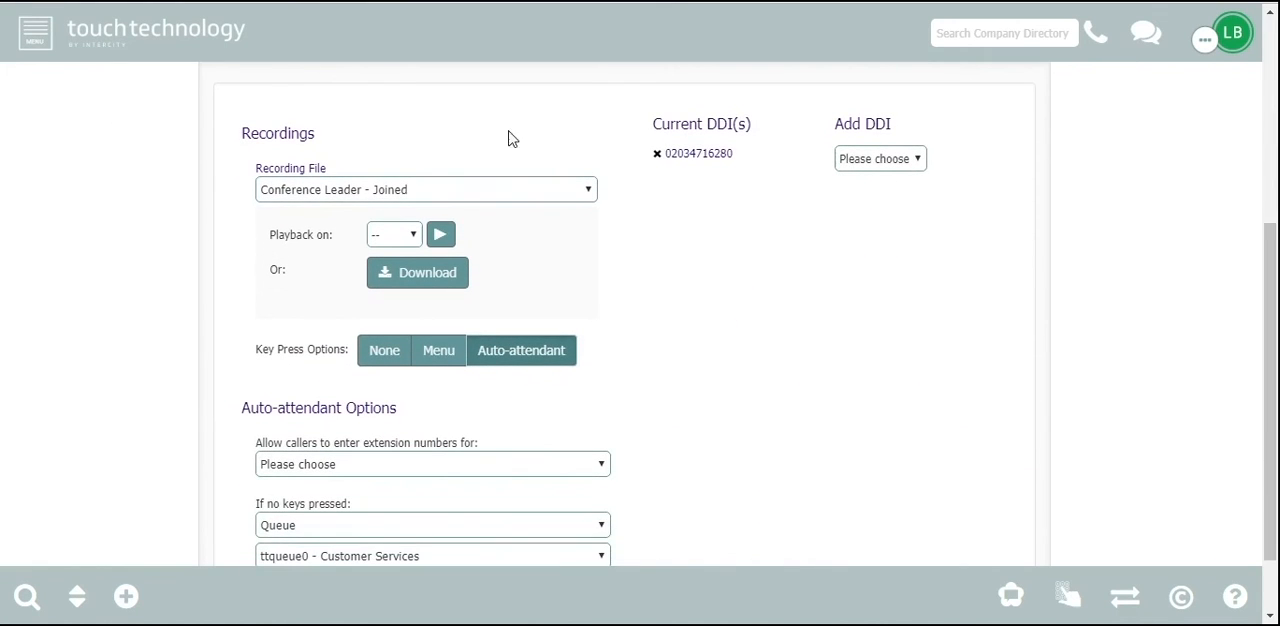
{"action": "left_click", "coordinate": [406, 238]}
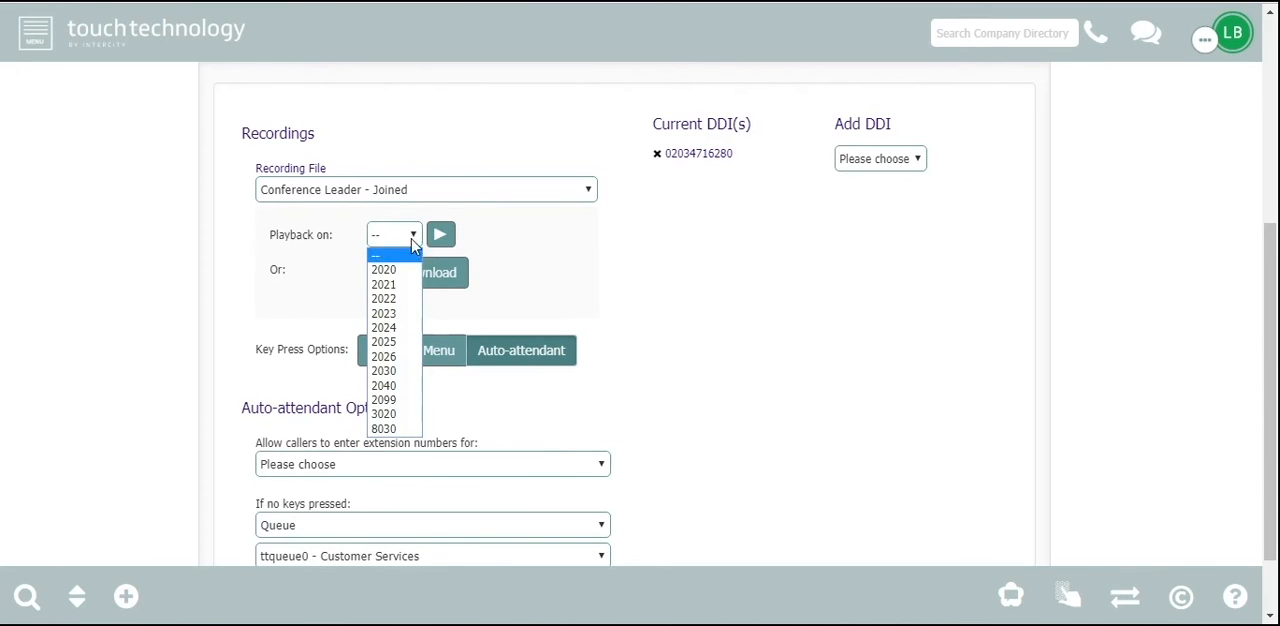
{"action": "left_click", "coordinate": [414, 236]}
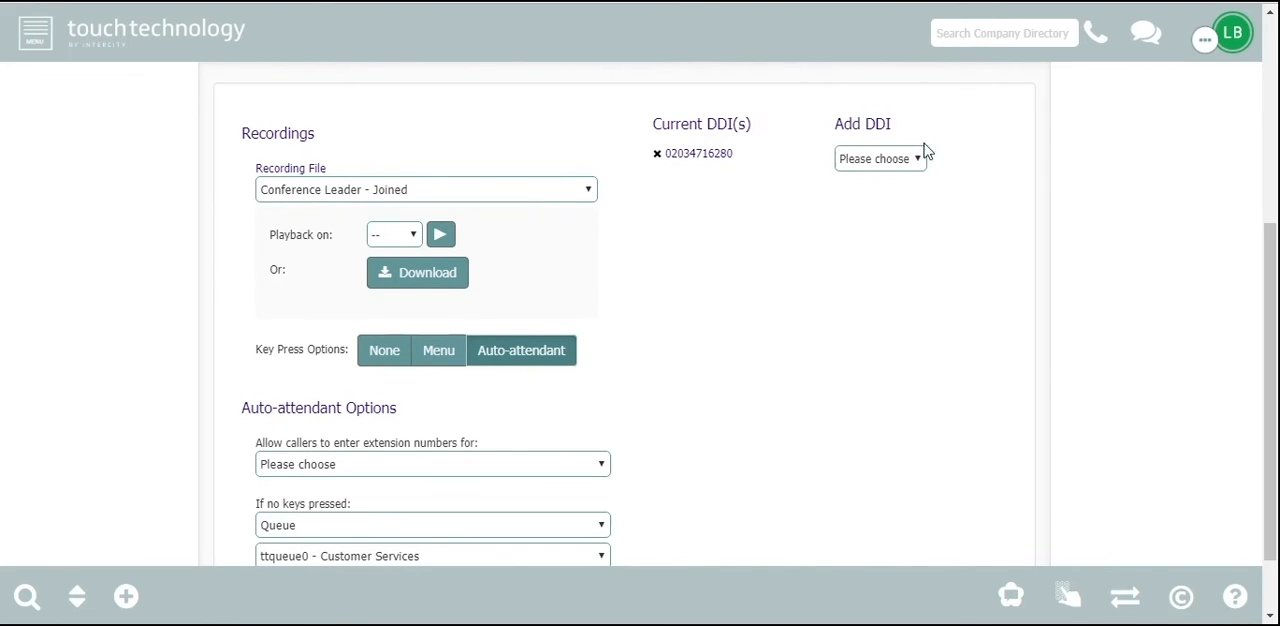
{"action": "left_click", "coordinate": [917, 167]}
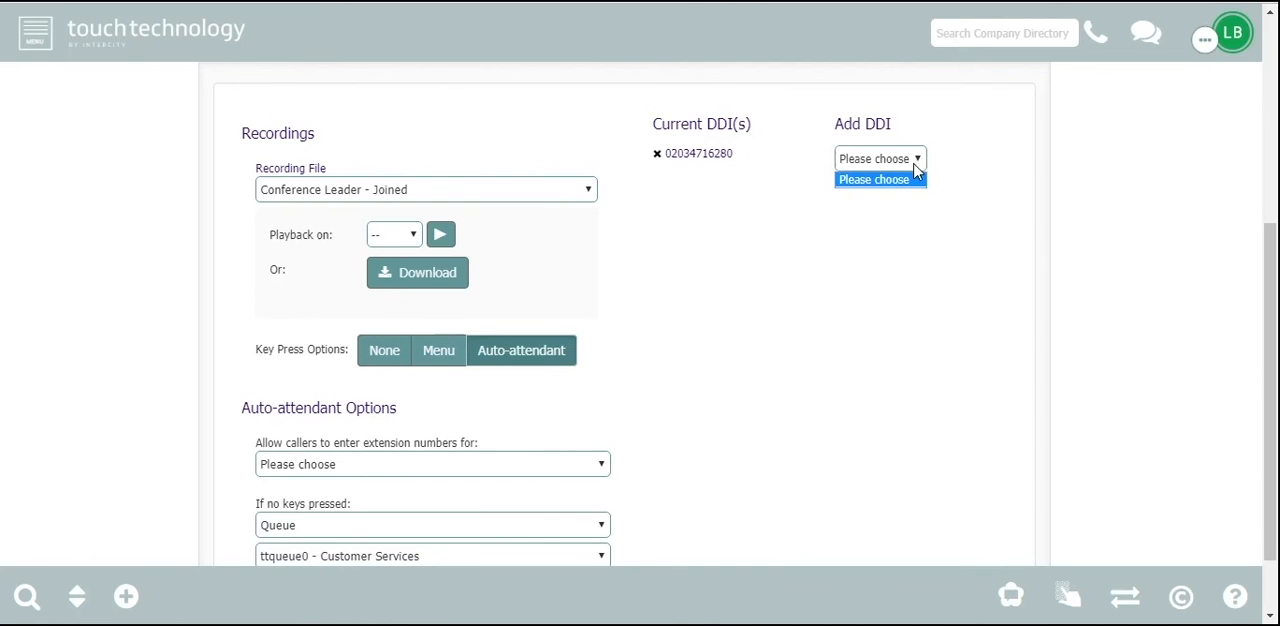
{"action": "left_click", "coordinate": [913, 166]}
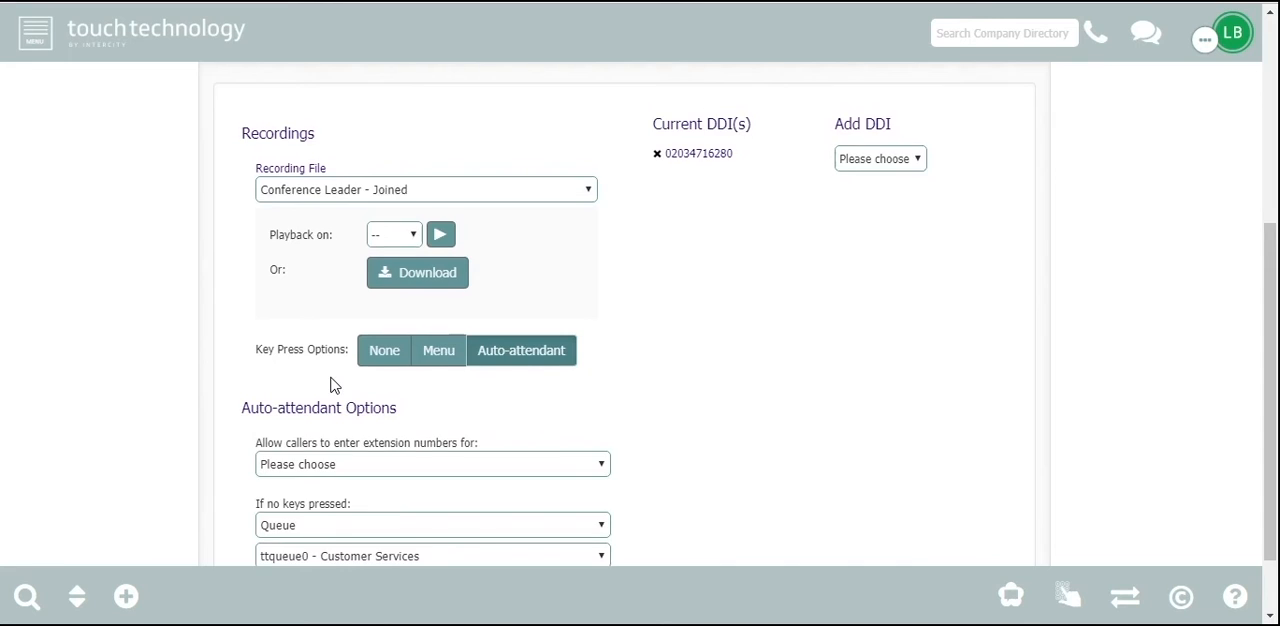
- Set the Main Line's key press options to None and look over the routing destinations available after playback
{"action": "scroll", "coordinate": [333, 386], "scroll_direction": "down", "scroll_amount": 2}
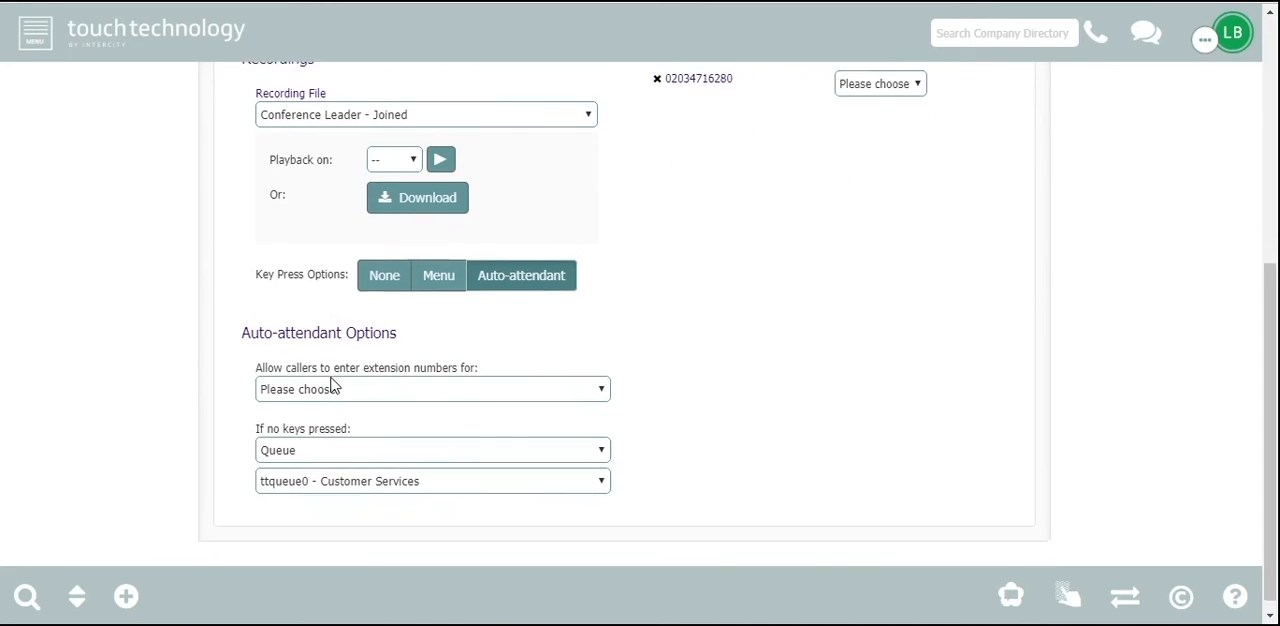
{"action": "left_click", "coordinate": [384, 272]}
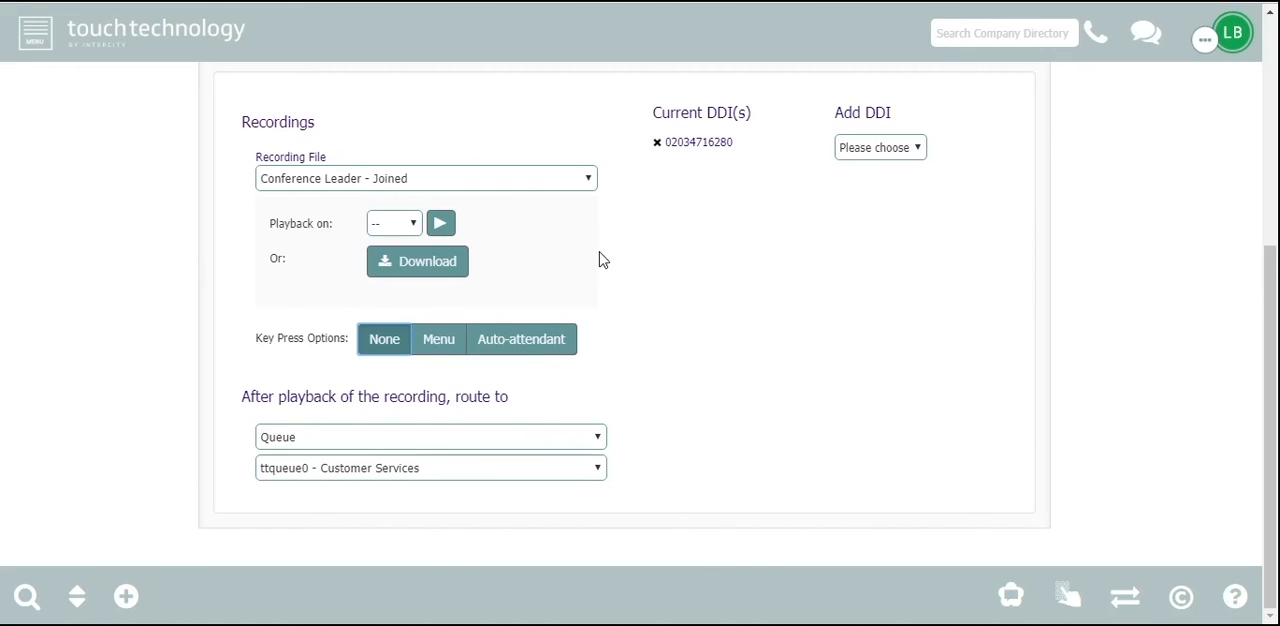
{"action": "left_click", "coordinate": [310, 442]}
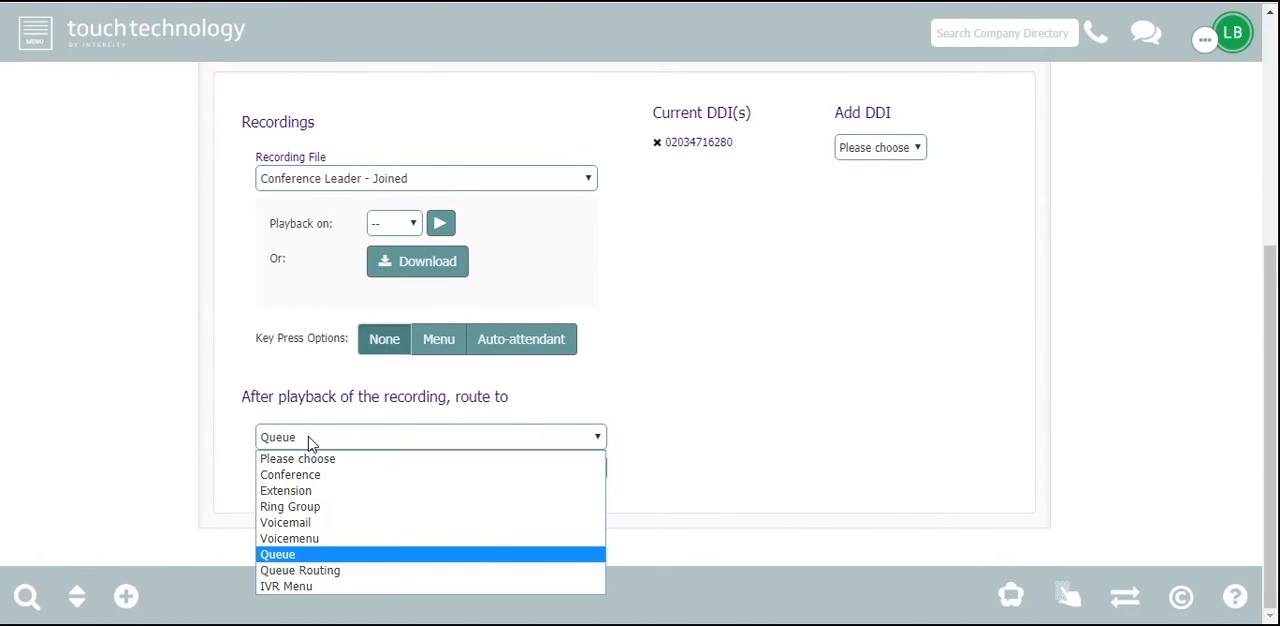
{"action": "left_click", "coordinate": [310, 442]}
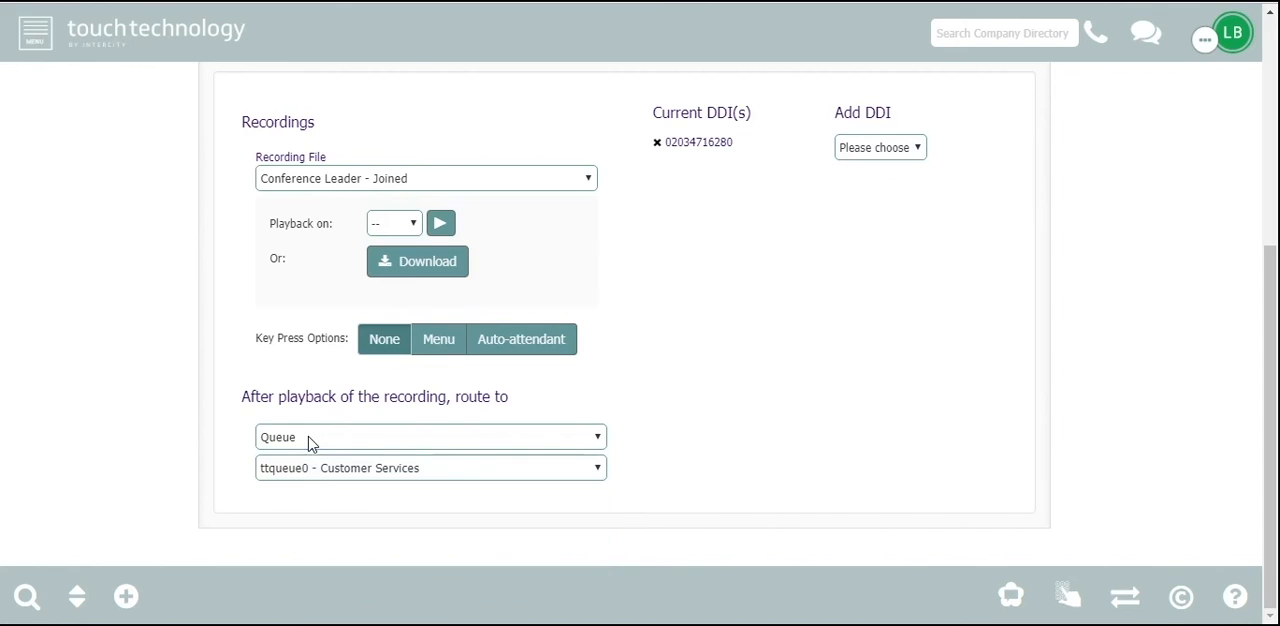
- Set the Main Line's key press options to Menu, choose Voicemail for Option 5, and review the available mailboxes and remaining menu options
{"action": "left_click", "coordinate": [440, 340]}
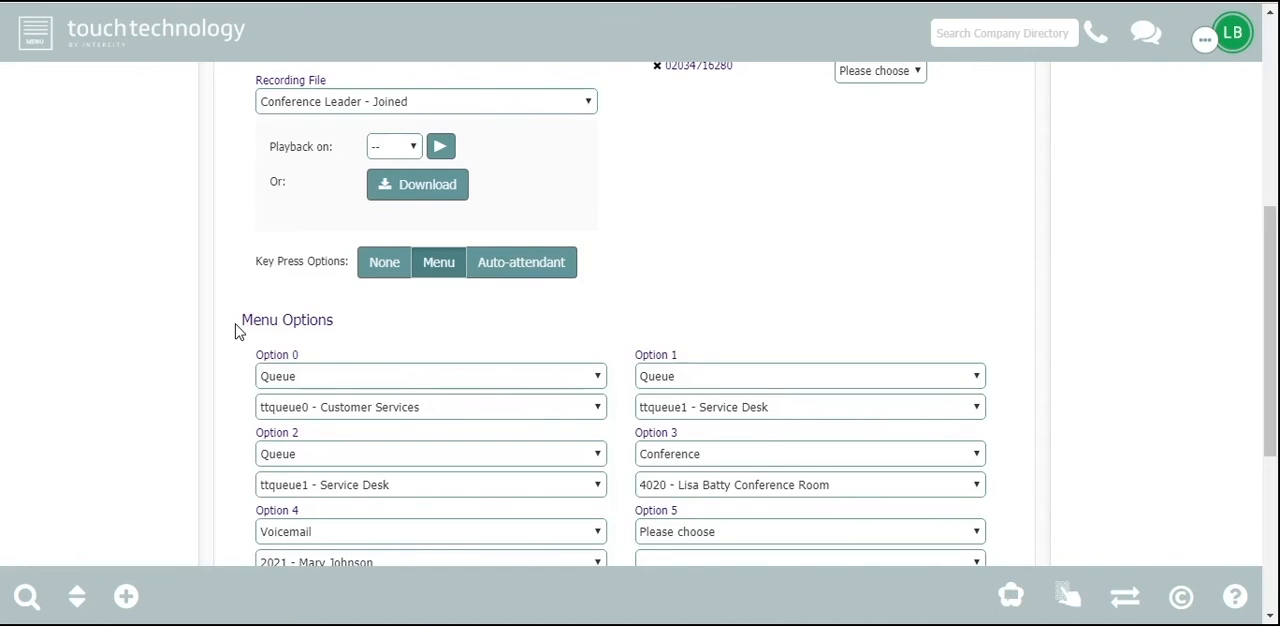
{"action": "scroll", "coordinate": [237, 331], "scroll_direction": "down", "scroll_amount": 2}
{"action": "scroll", "coordinate": [235, 331], "scroll_direction": "down", "scroll_amount": 1}
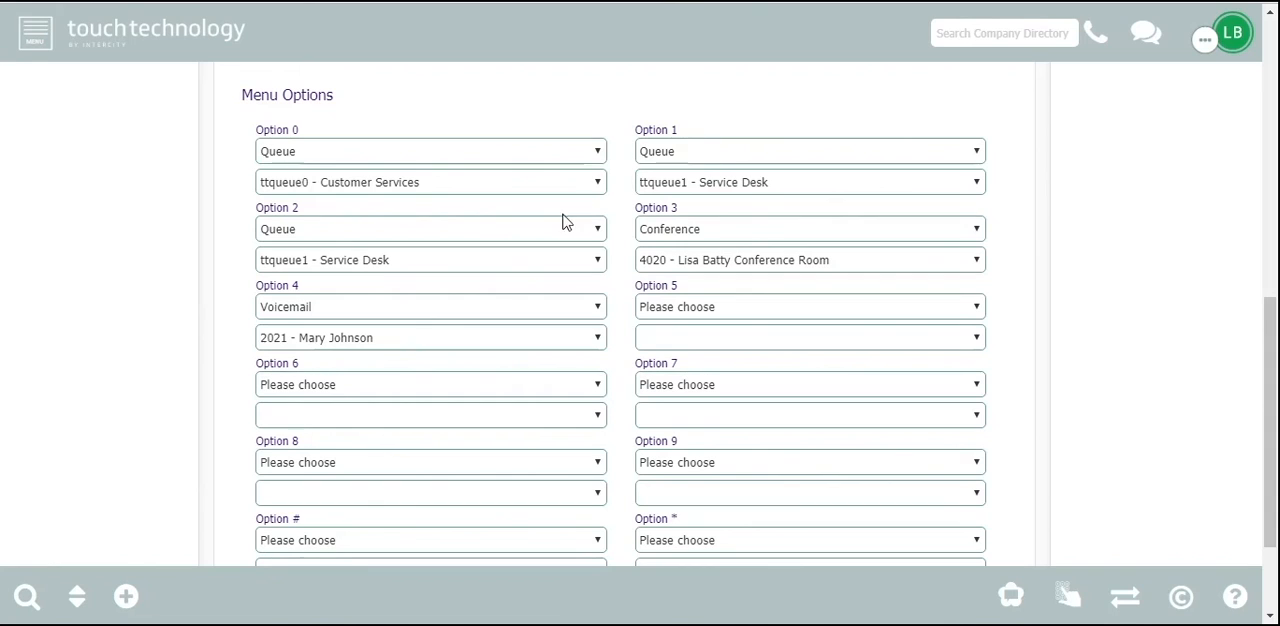
{"action": "left_click", "coordinate": [726, 309]}
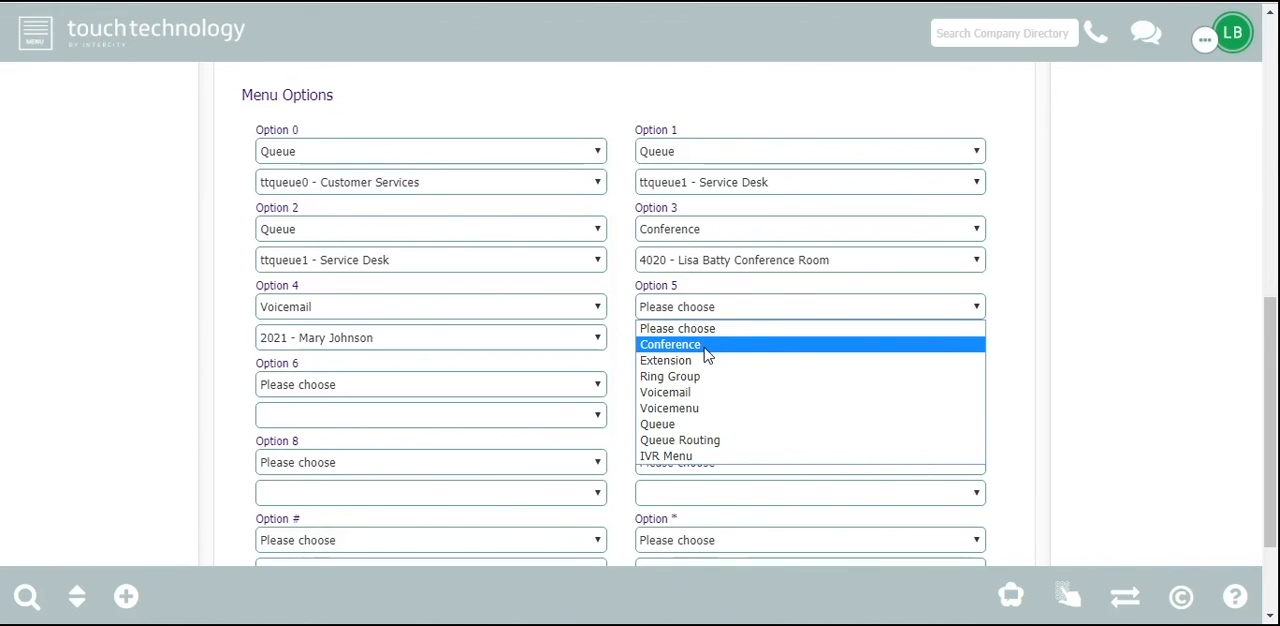
{"action": "left_click", "coordinate": [688, 393]}
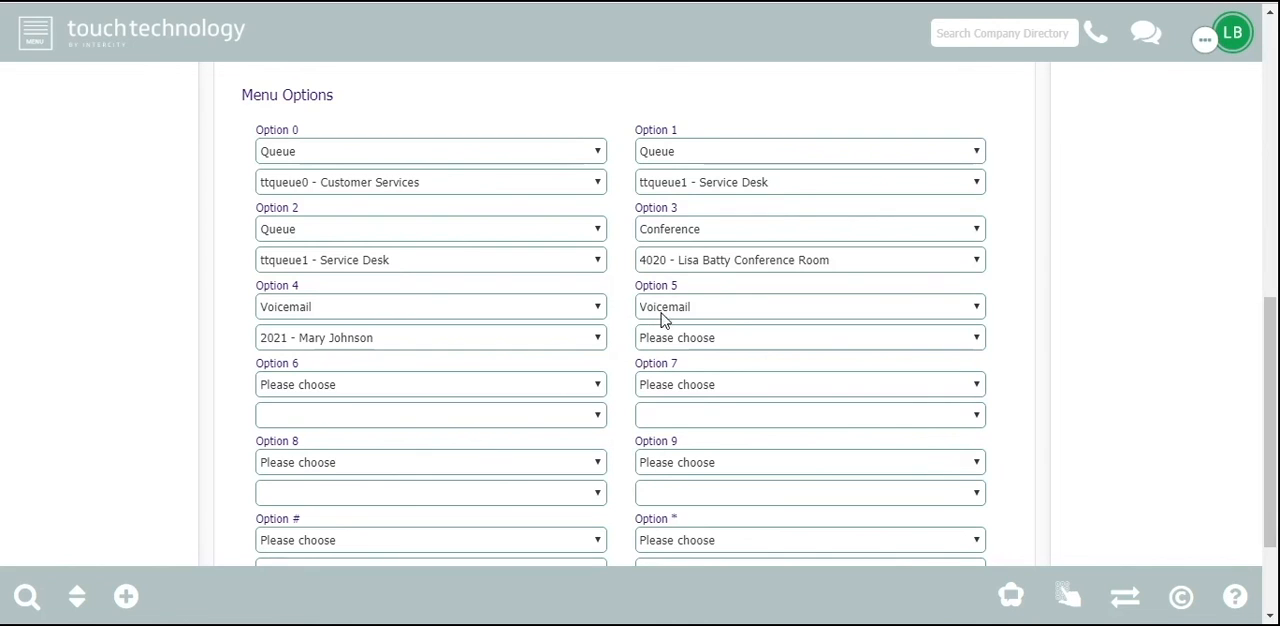
{"action": "left_click", "coordinate": [767, 340]}
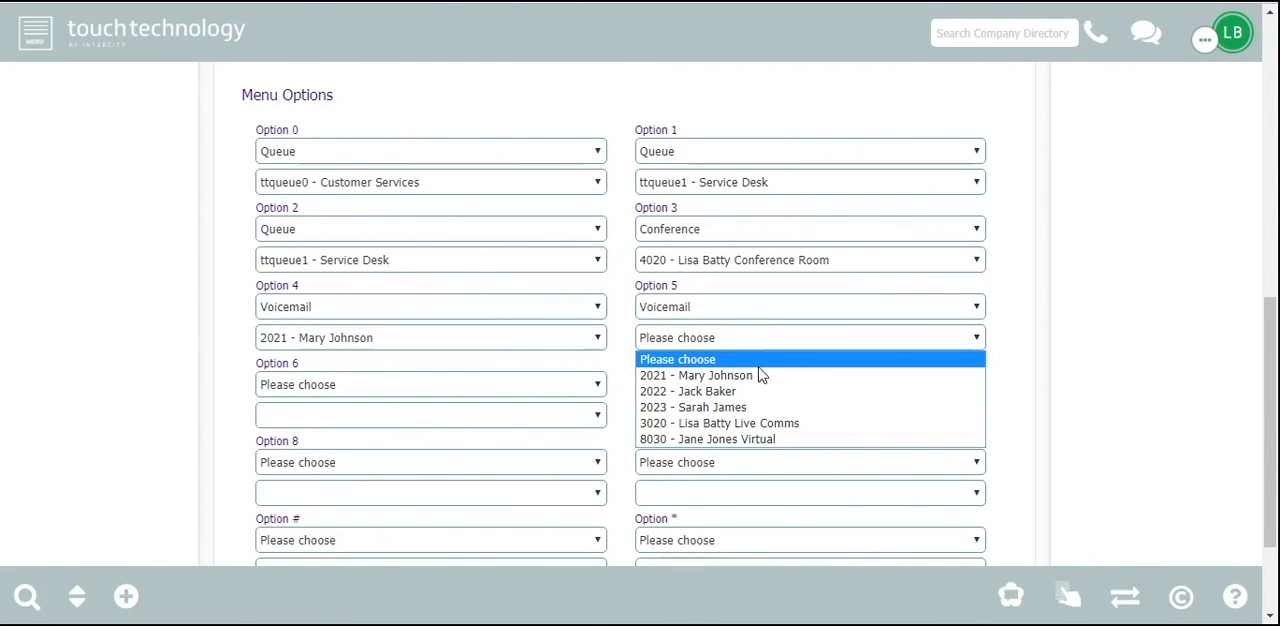
{"action": "left_click", "coordinate": [743, 339]}
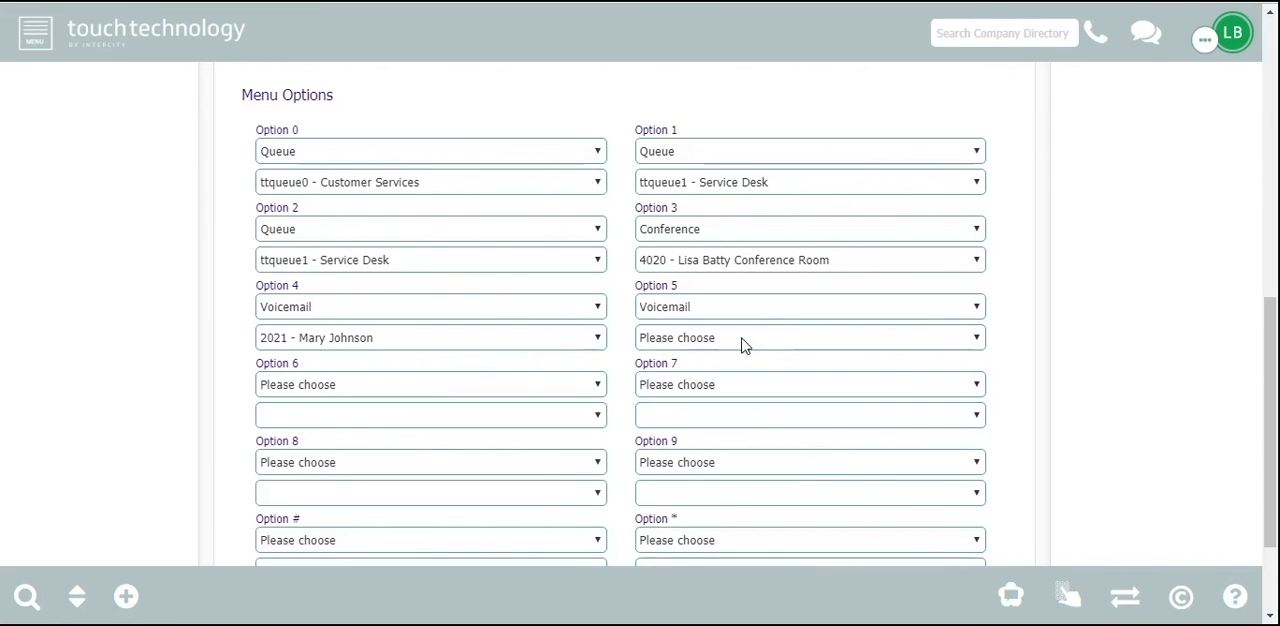
{"action": "left_click_drag", "start_coordinate": [1270, 366], "coordinate": [1270, 430]}
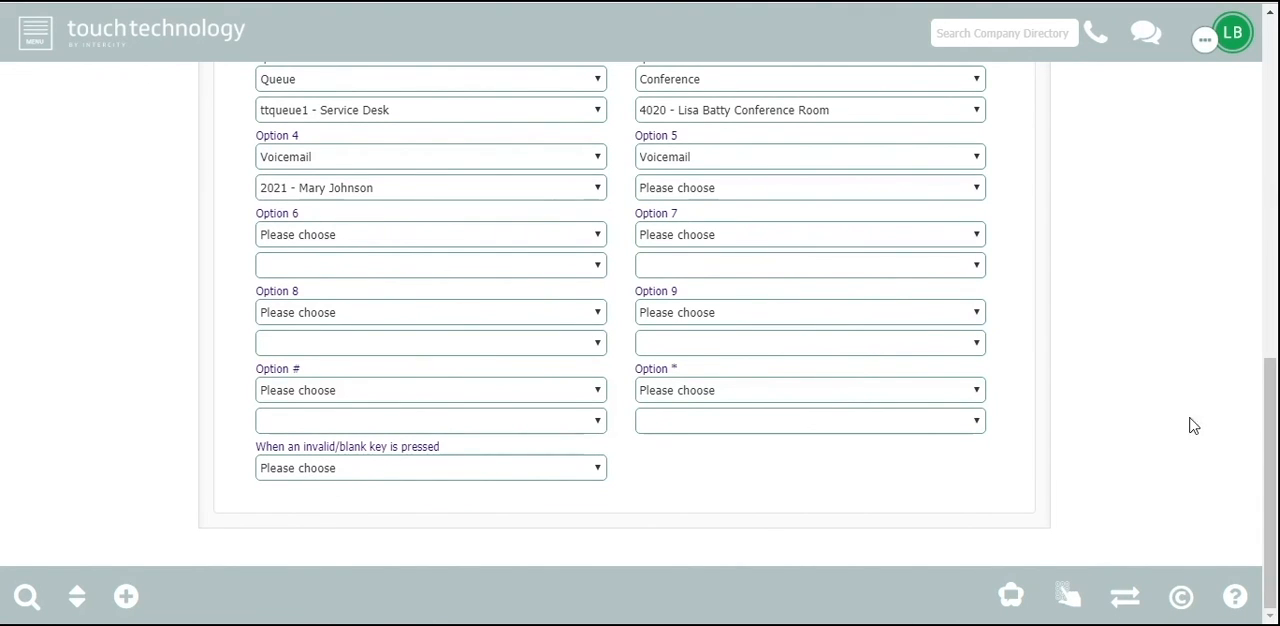
- Set the Main Line's key press options to Auto-attendant and review which extension number types callers may enter
{"action": "left_click_drag", "start_coordinate": [1270, 455], "coordinate": [1268, 292]}
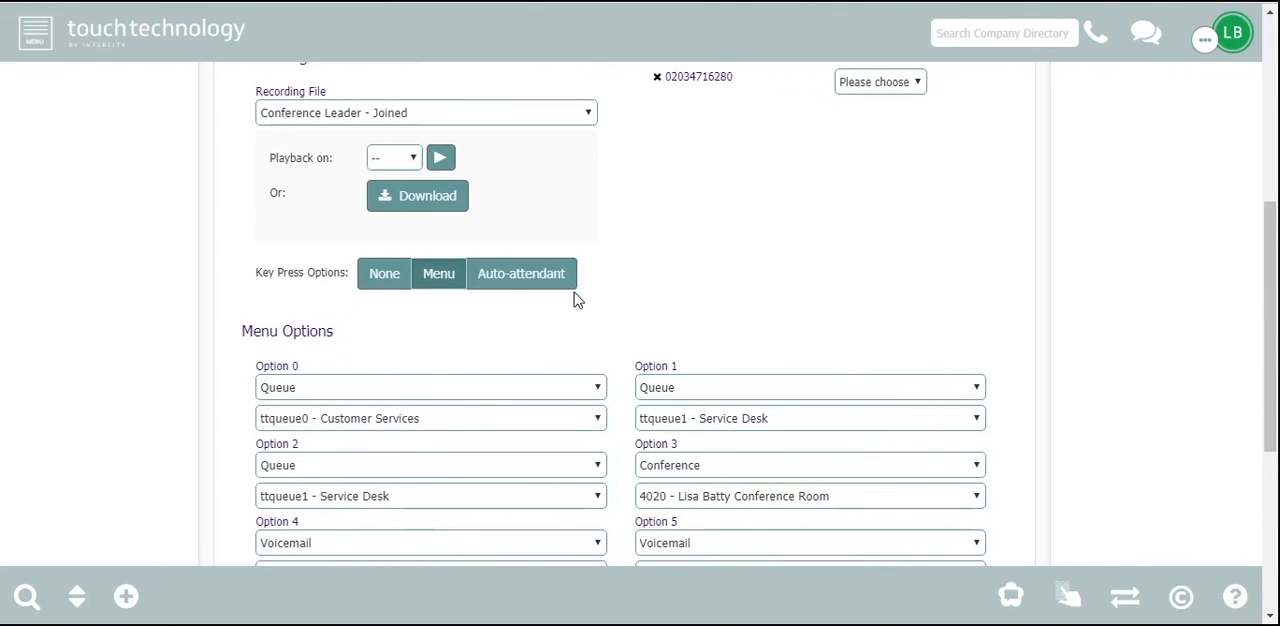
{"action": "left_click", "coordinate": [535, 274]}
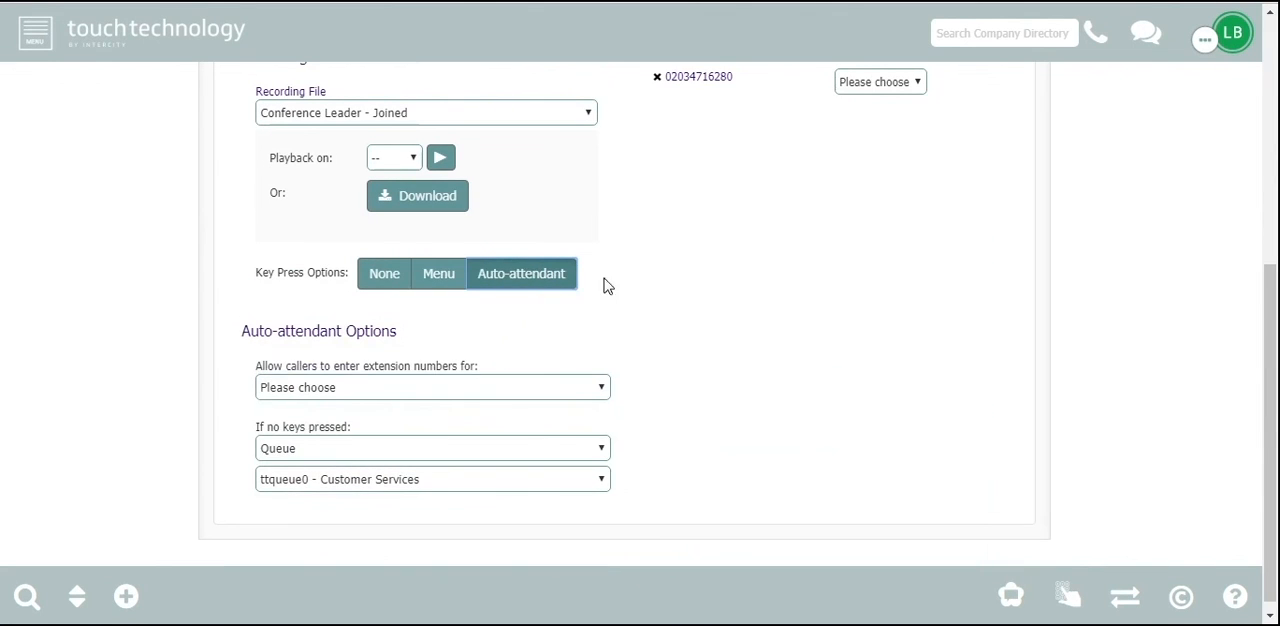
{"action": "left_click", "coordinate": [586, 396]}
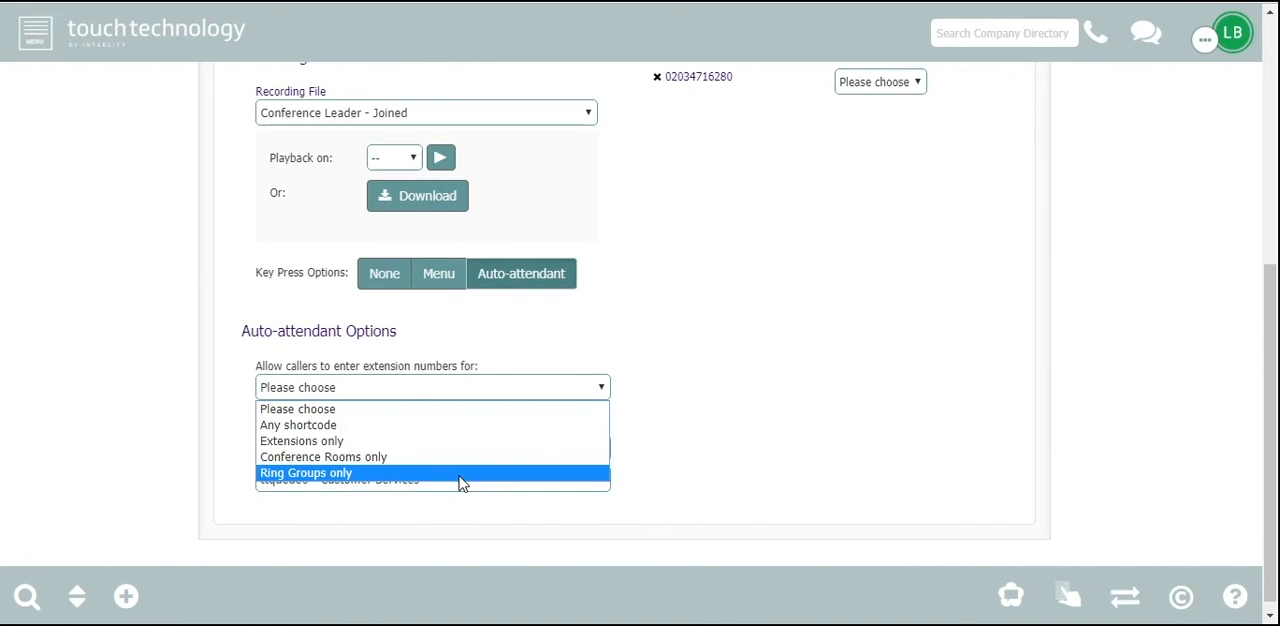
{"action": "left_click", "coordinate": [420, 389]}
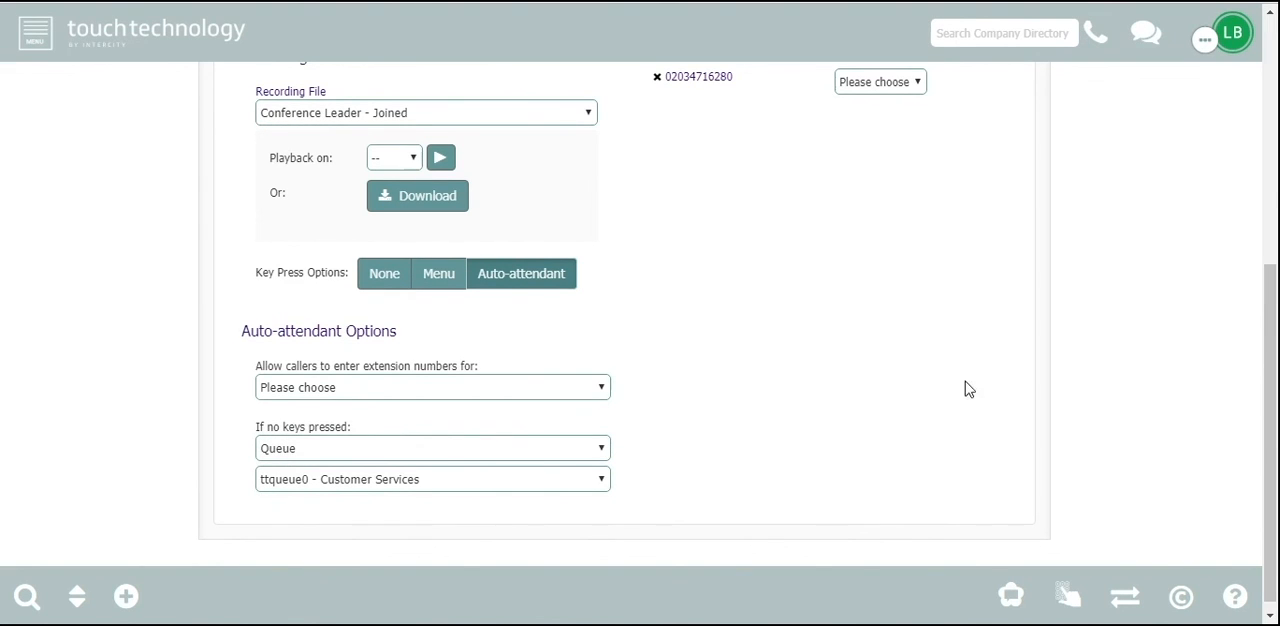
{"action": "left_click", "coordinate": [1275, 125]}
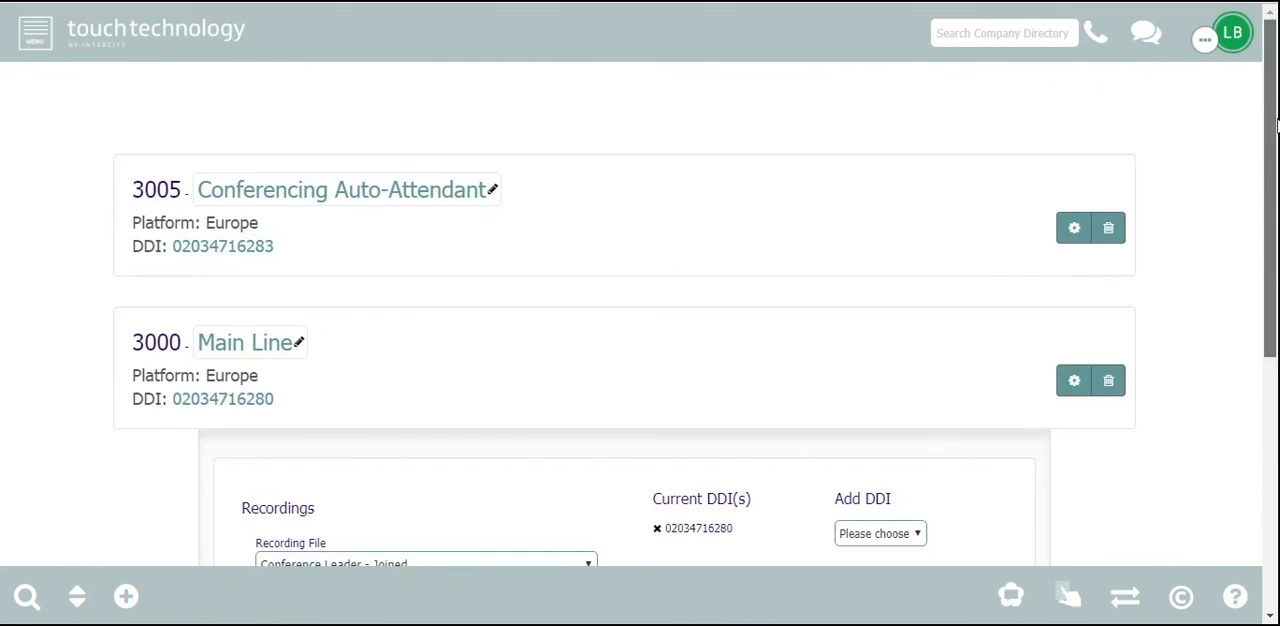
- Close the Main Line settings, then go to the IVR recordings and look through the library files for the Europe platform
{"action": "left_click", "coordinate": [1073, 380]}
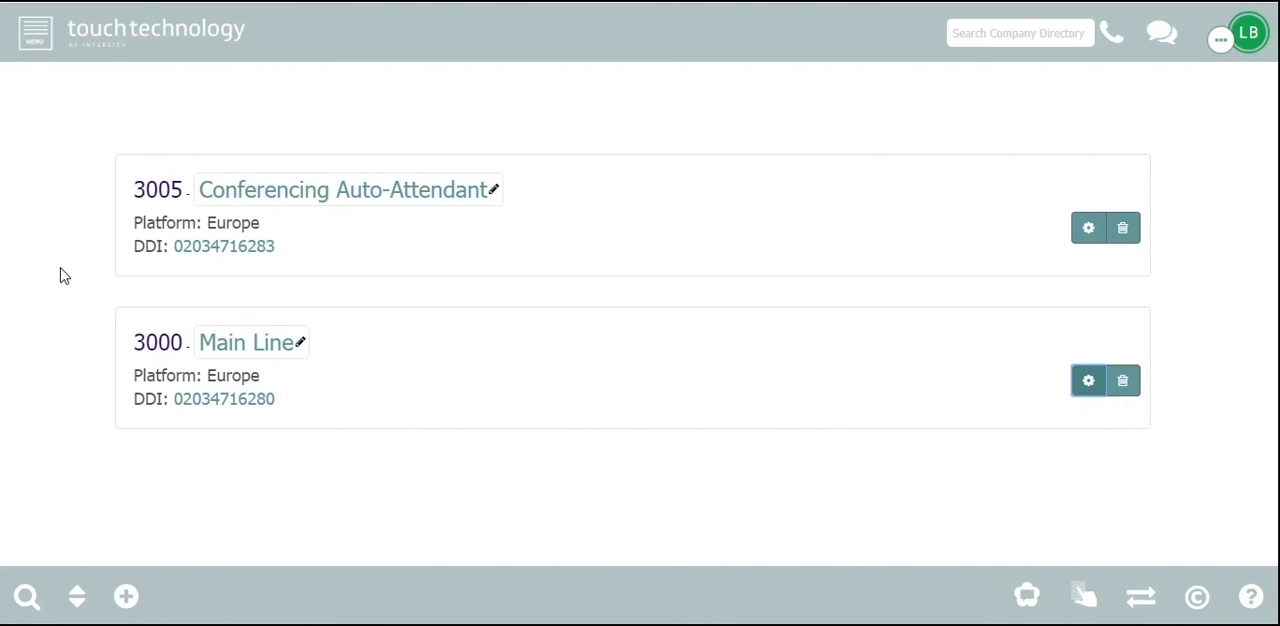
{"action": "left_click", "coordinate": [35, 38]}
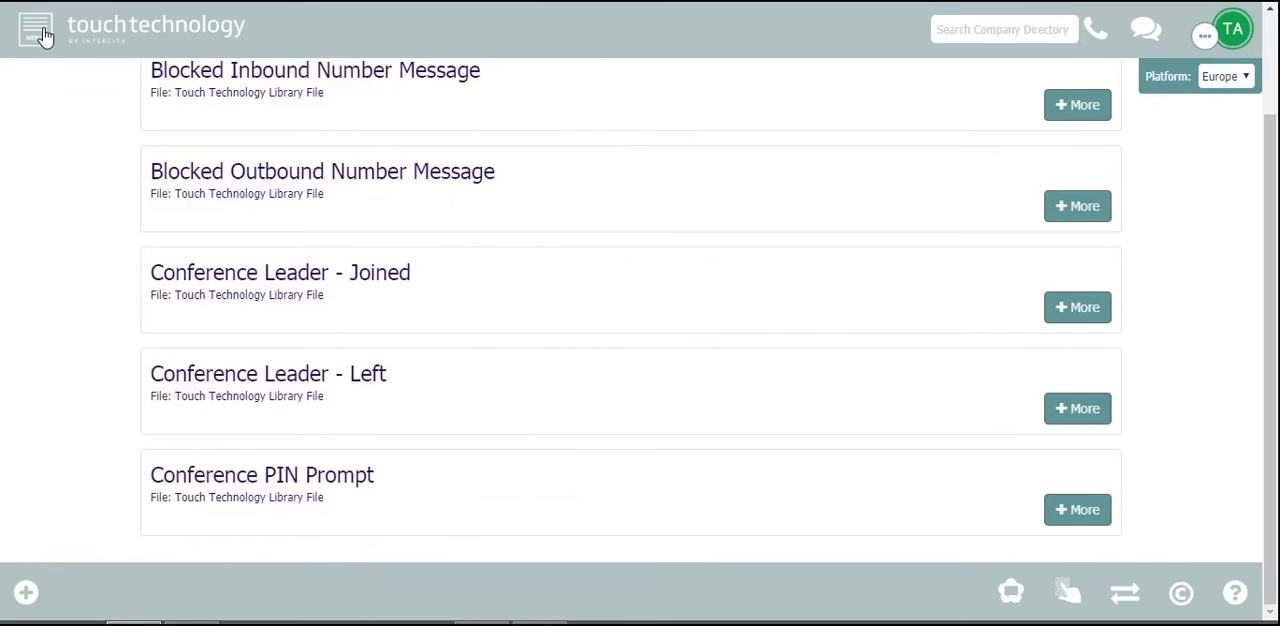
{"action": "left_click", "coordinate": [44, 36]}
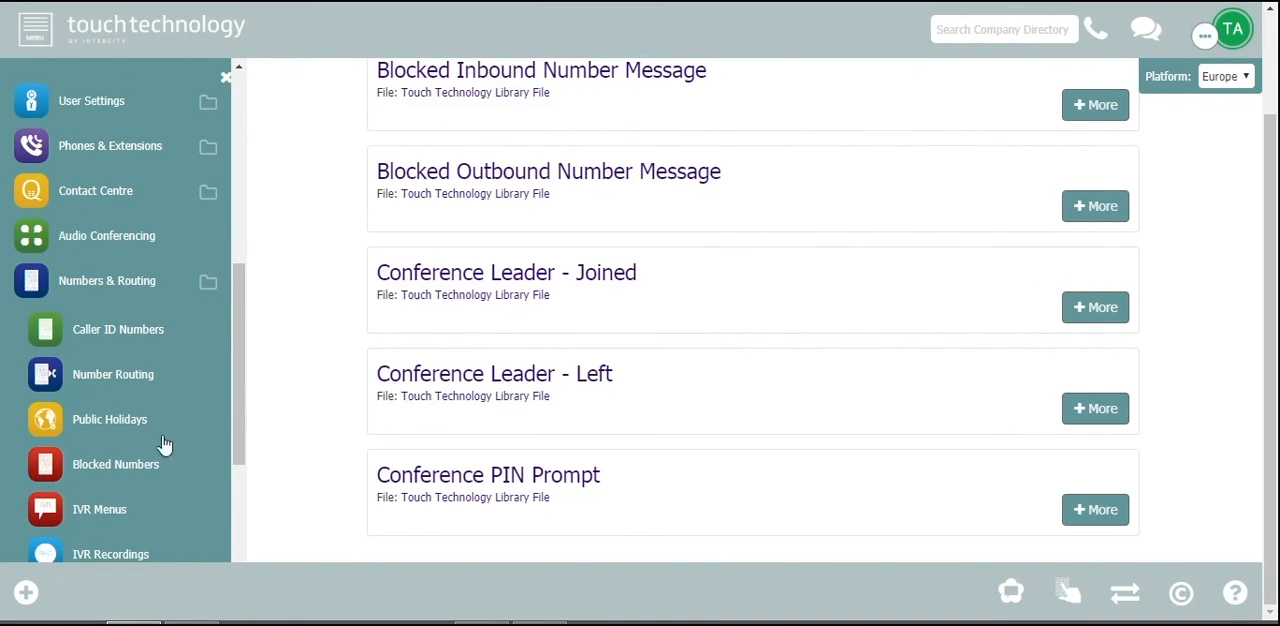
{"action": "left_click", "coordinate": [119, 563]}
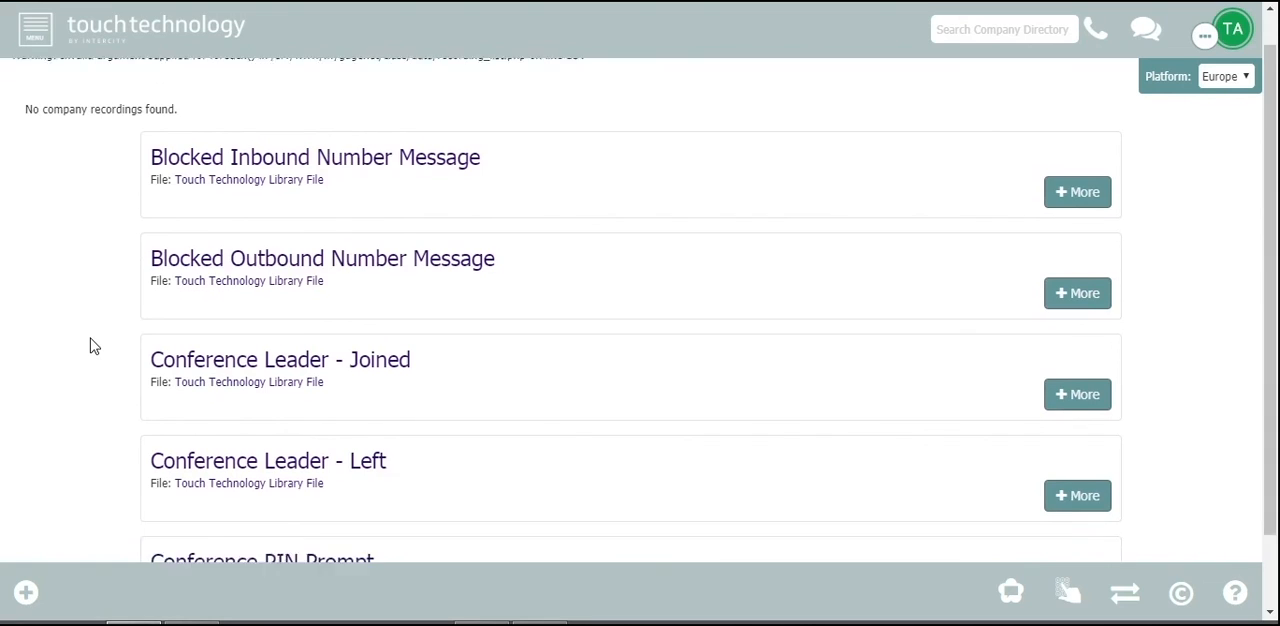
{"action": "scroll", "coordinate": [90, 346], "scroll_direction": "down", "scroll_amount": 1}
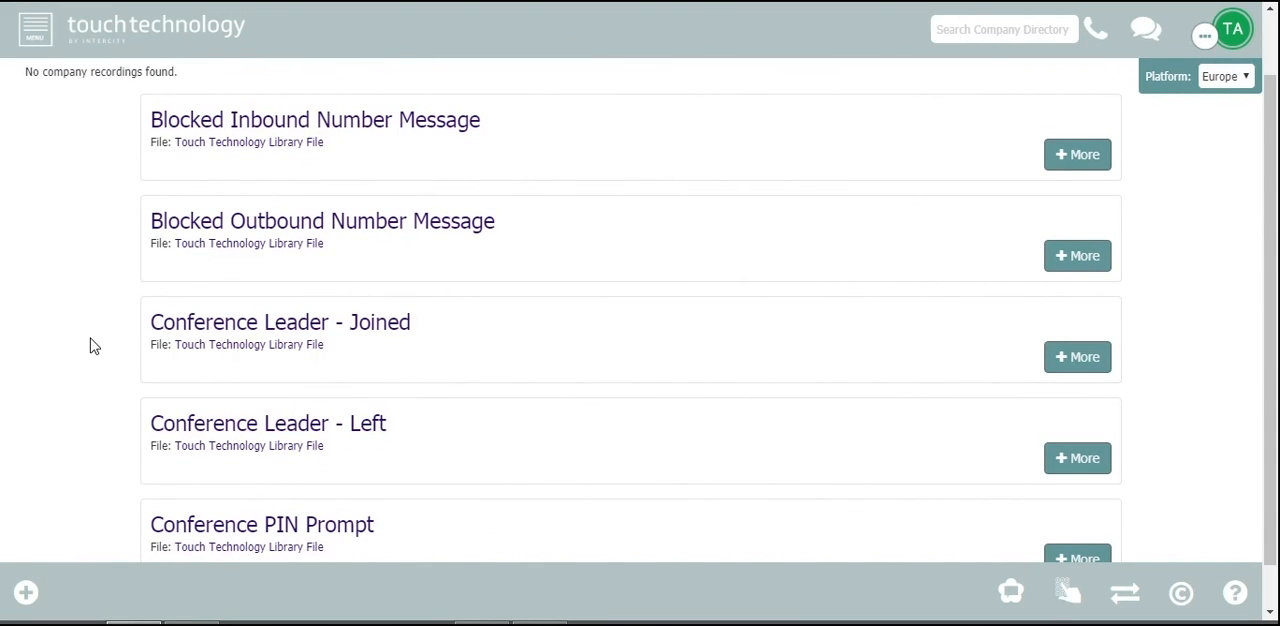
{"action": "scroll", "coordinate": [90, 346], "scroll_direction": "down", "scroll_amount": 1}
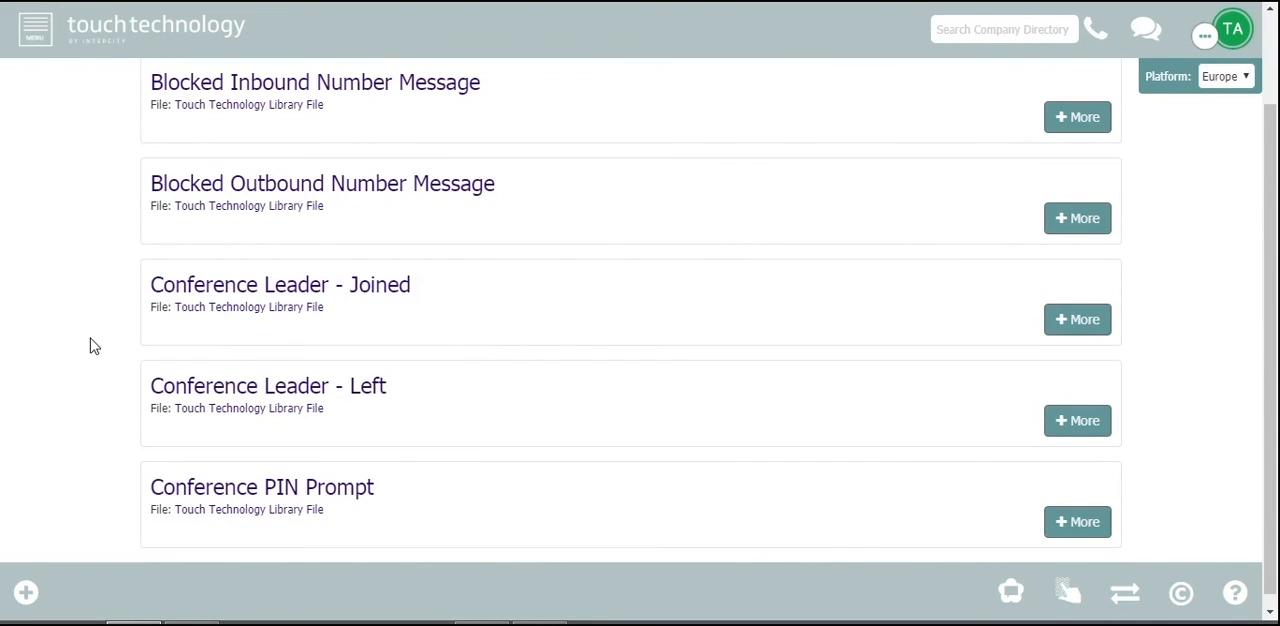
{"action": "scroll", "coordinate": [90, 346], "scroll_direction": "up", "scroll_amount": 1}
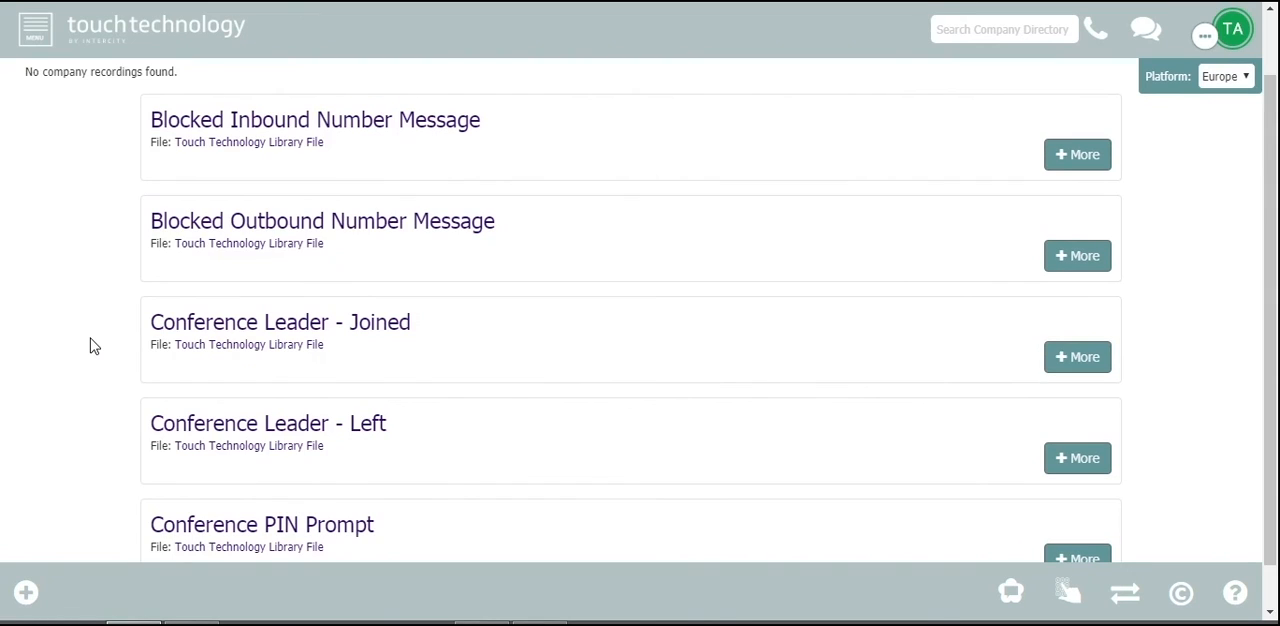
{"action": "scroll", "coordinate": [90, 346], "scroll_direction": "down", "scroll_amount": 1}
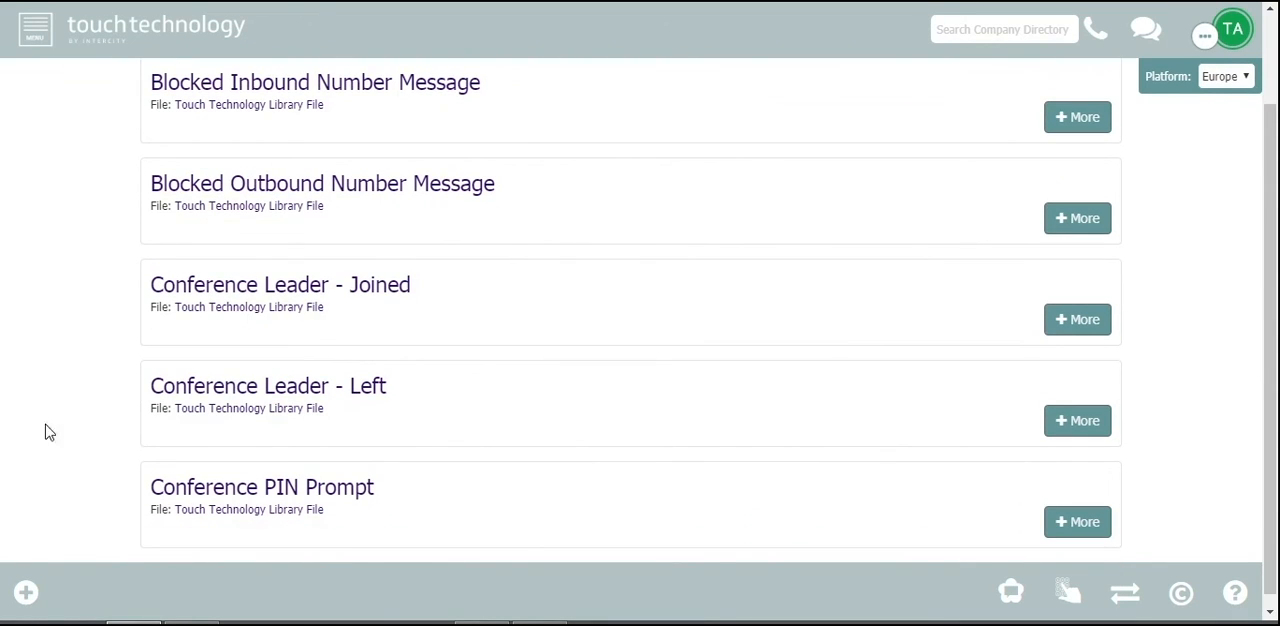
- Start a new IVR recording named Test and review the extensions available to record it on
{"action": "left_click", "coordinate": [26, 593]}
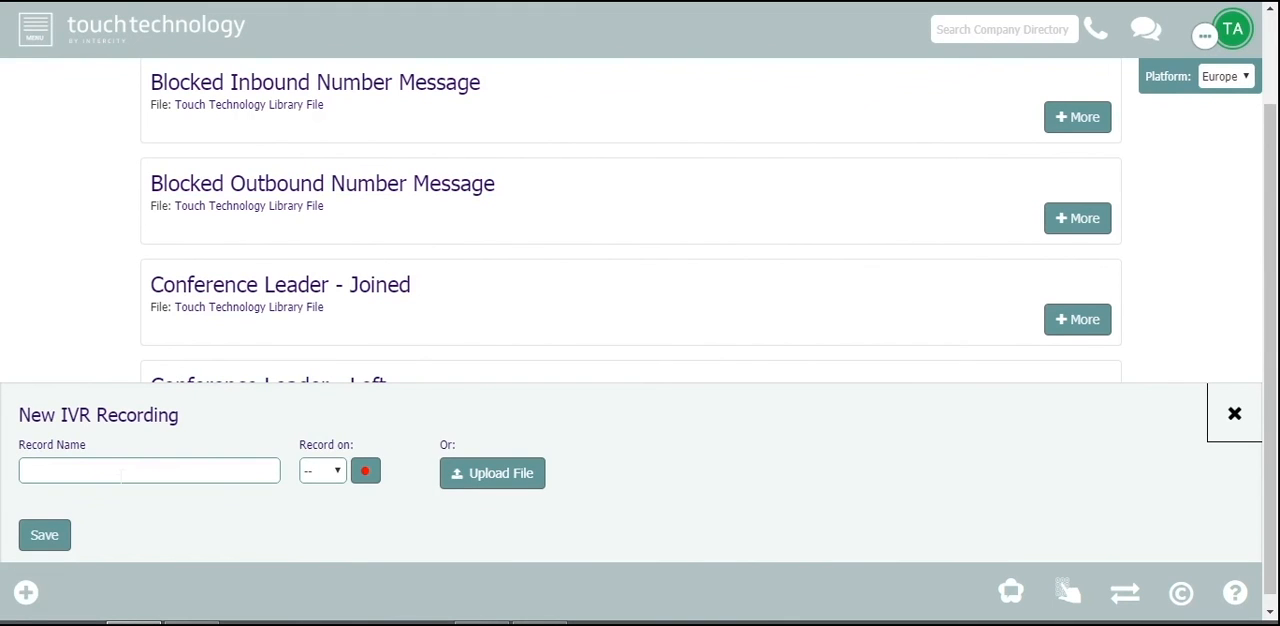
{"action": "left_click", "coordinate": [337, 476]}
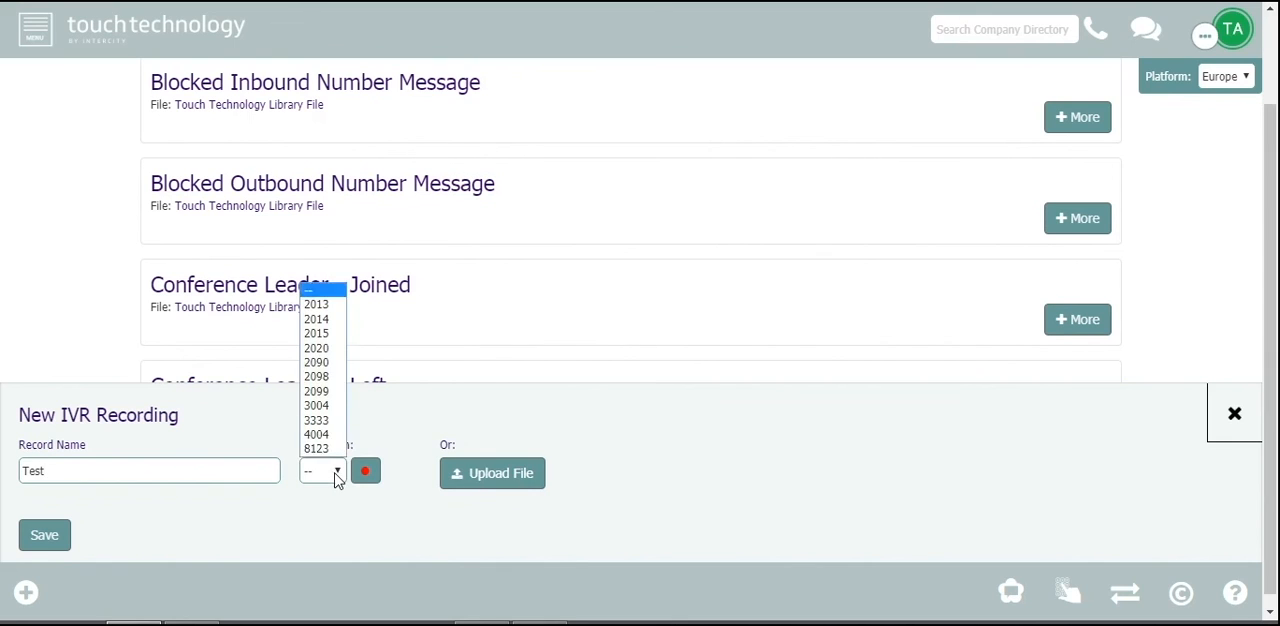
{"action": "left_click", "coordinate": [331, 467]}
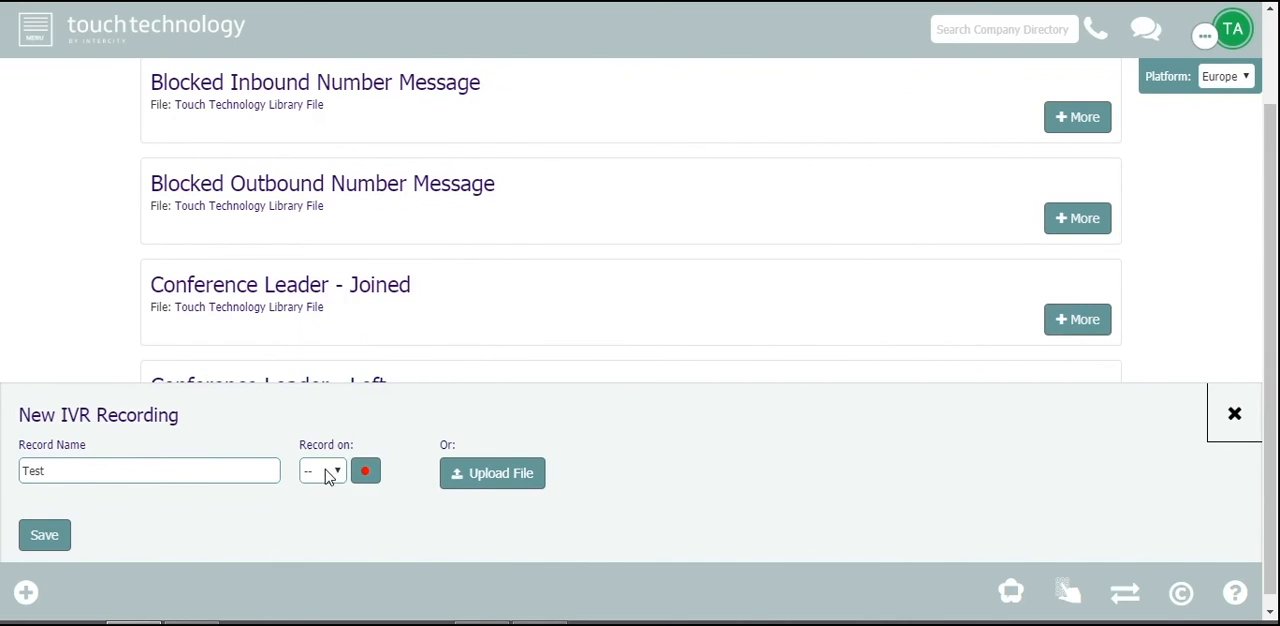